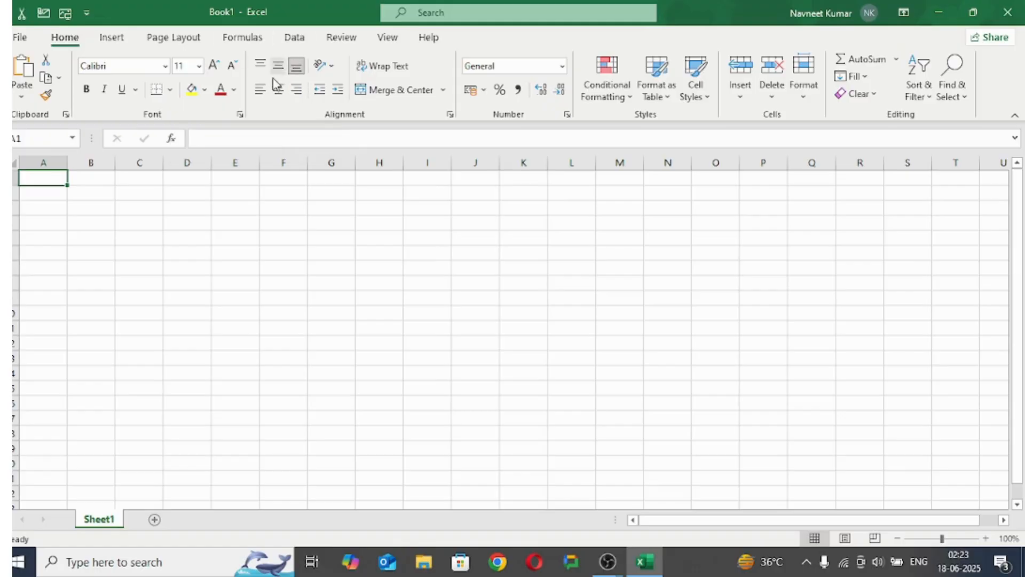
Step: Give empty cell A1 middle vertical alignment, after trying Top Align first
left_click(258, 62)
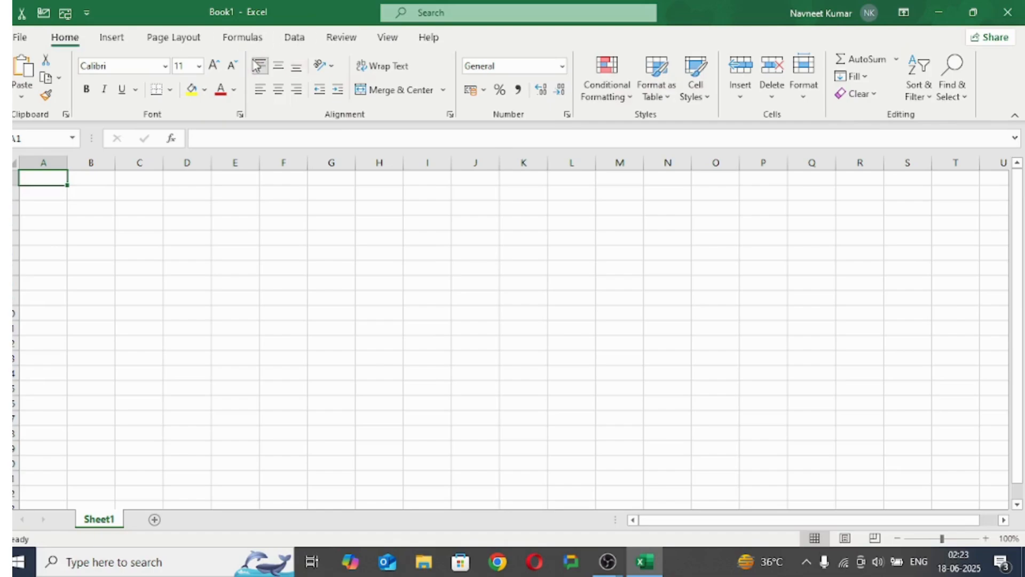
left_click(273, 60)
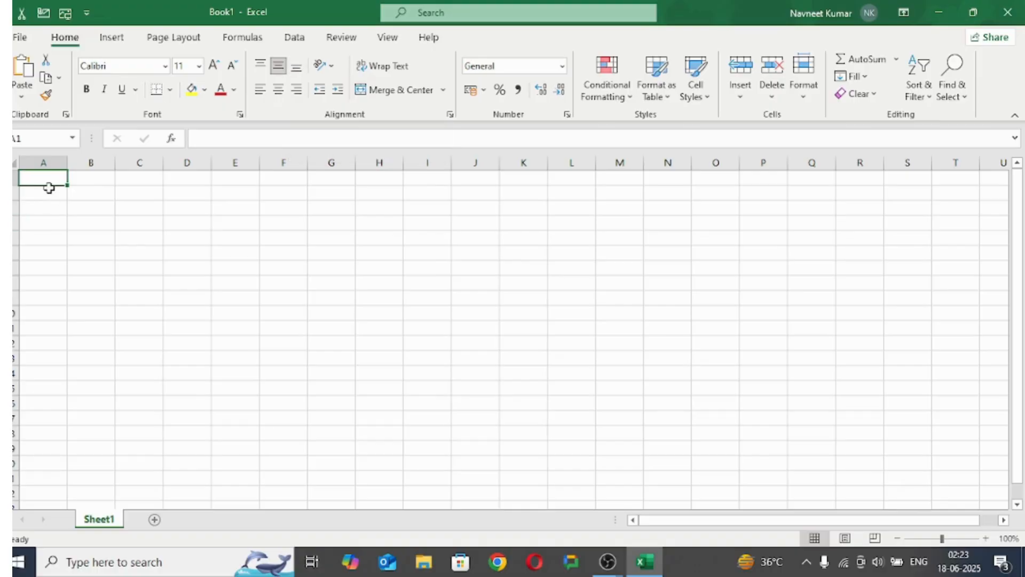
Step: Enter the headers Name, Phone and Email in A1:C1
type("Name")
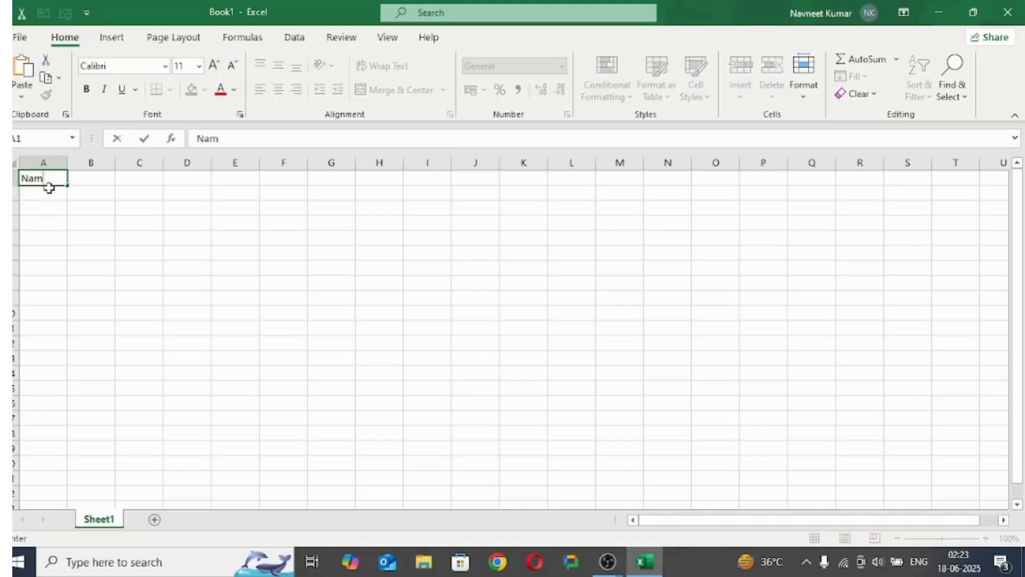
left_click(103, 180)
type("Phone")
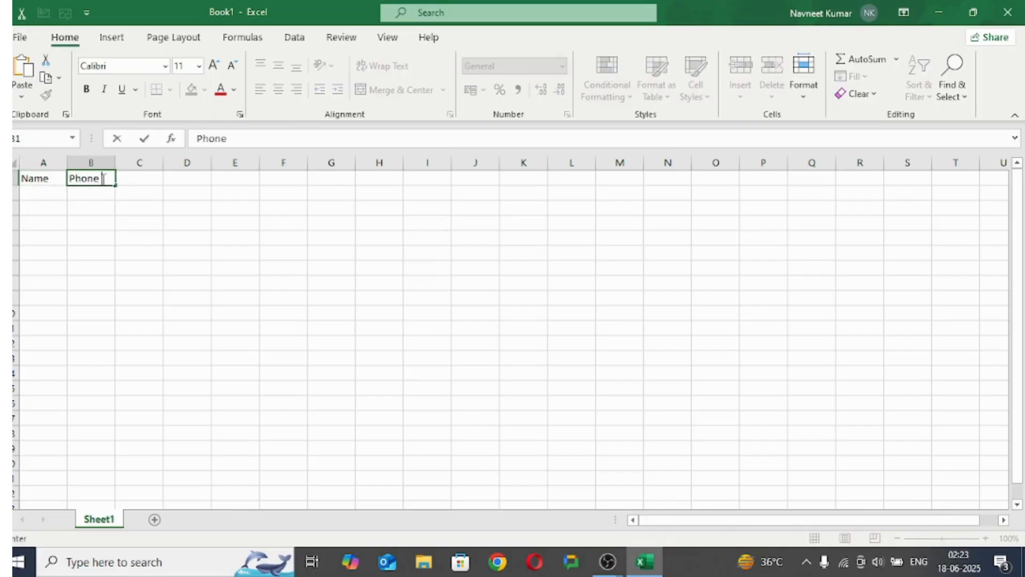
left_click(129, 181)
type("Email")
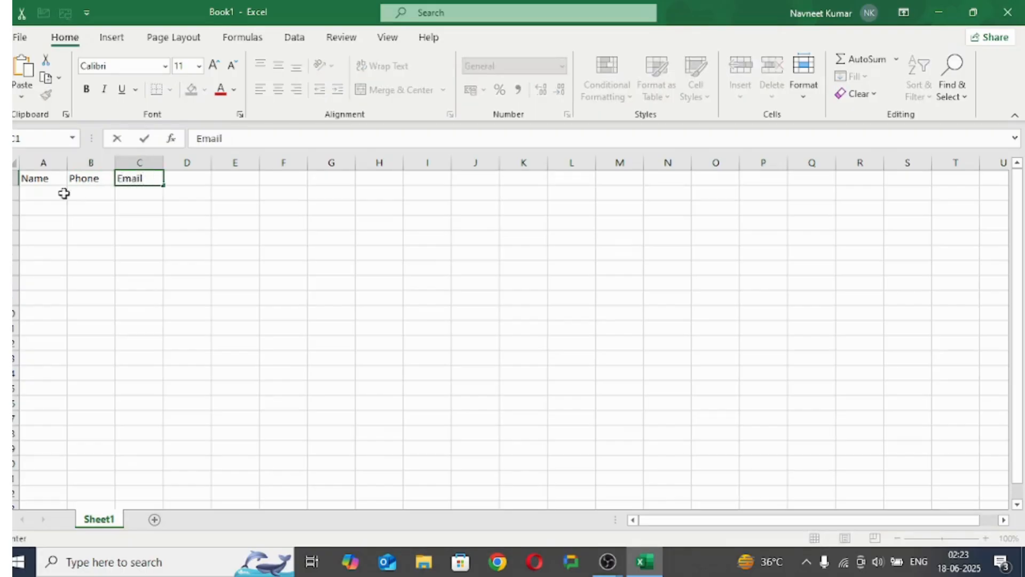
Step: Fill row 2 with the first contact's name, phone number and email
left_click(41, 201)
type("Aman")
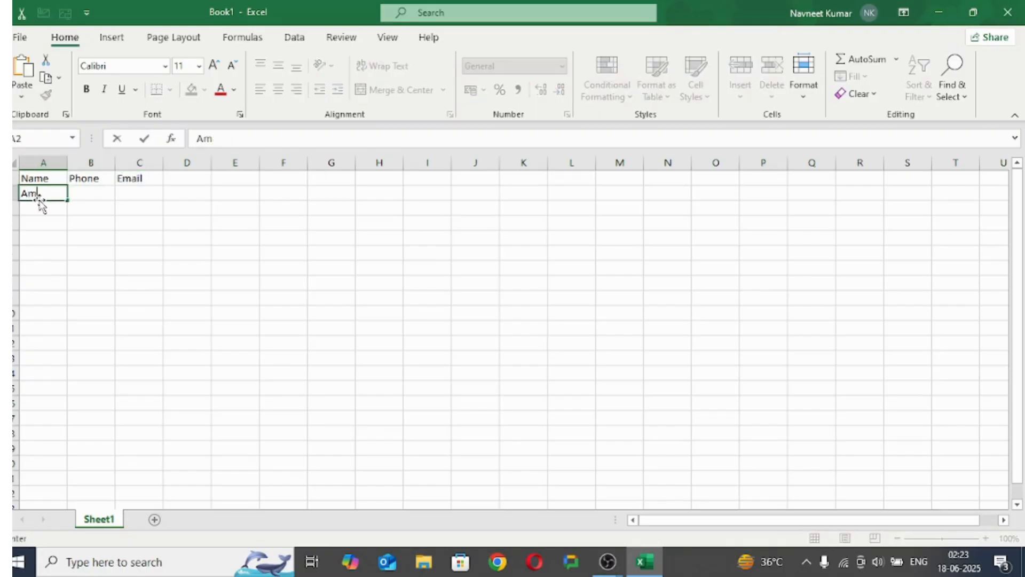
left_click(80, 194)
type("1234")
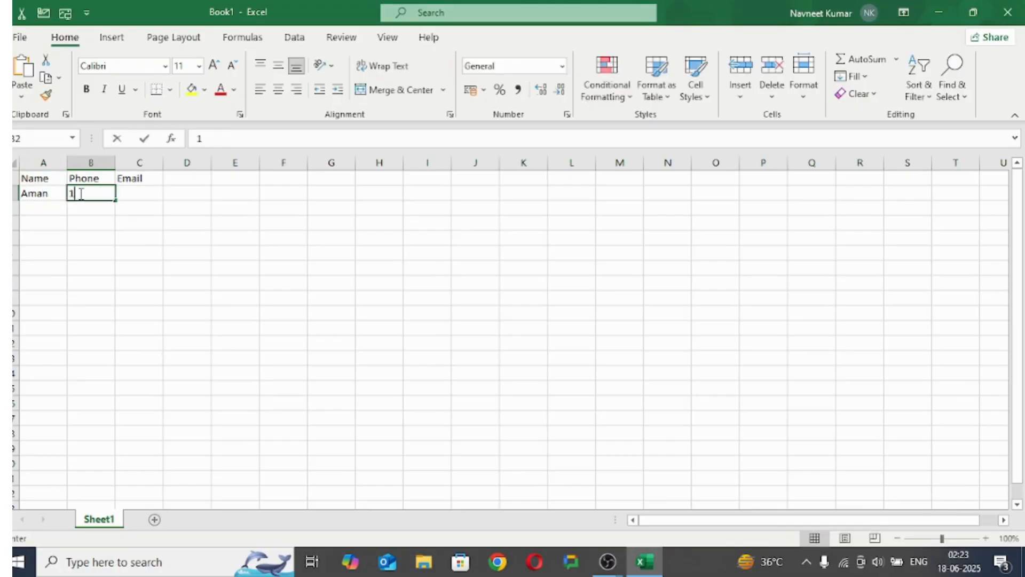
left_click(141, 192)
type("aman.com")
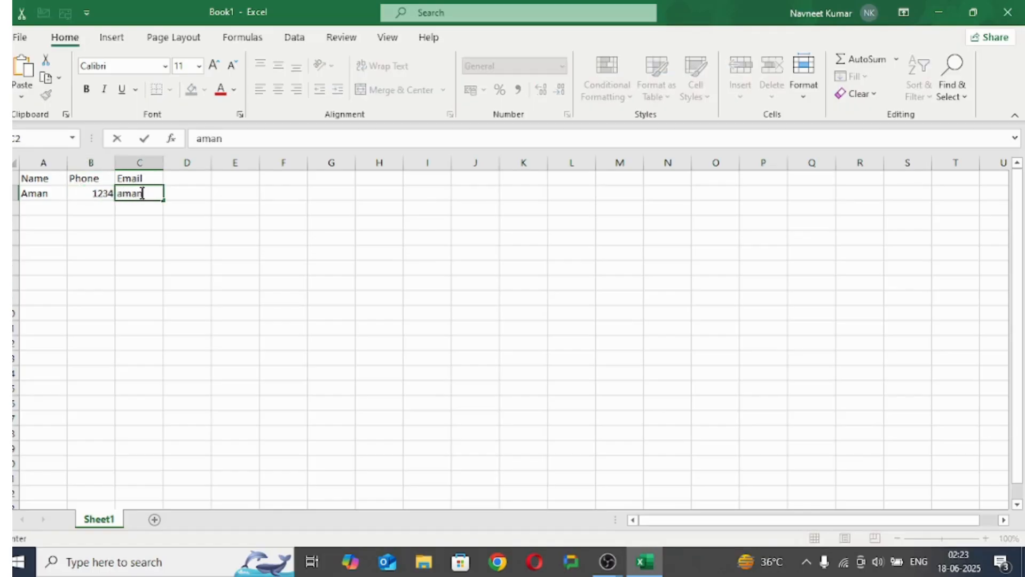
Step: Fill row 3 with the second contact's name, phone number and email, then top-align B8
left_click(47, 209)
type("Mohi")
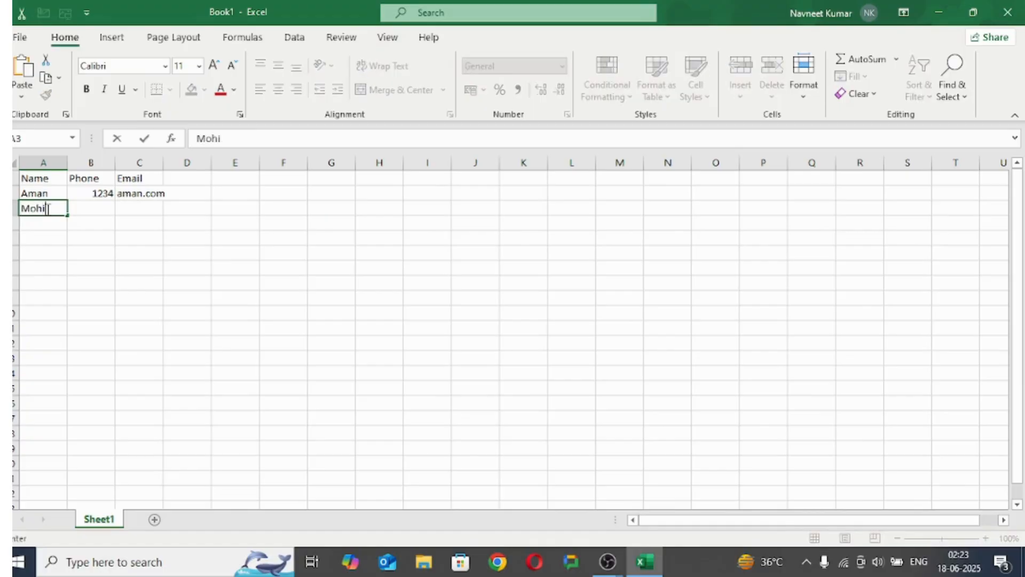
type("t")
left_click(104, 210)
type("2345")
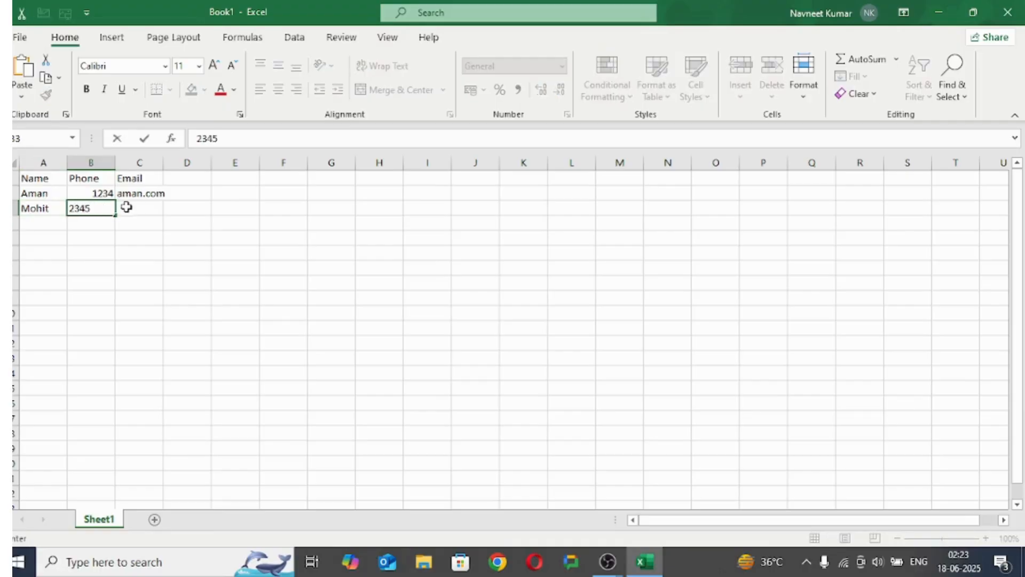
left_click(138, 207)
type("mohi")
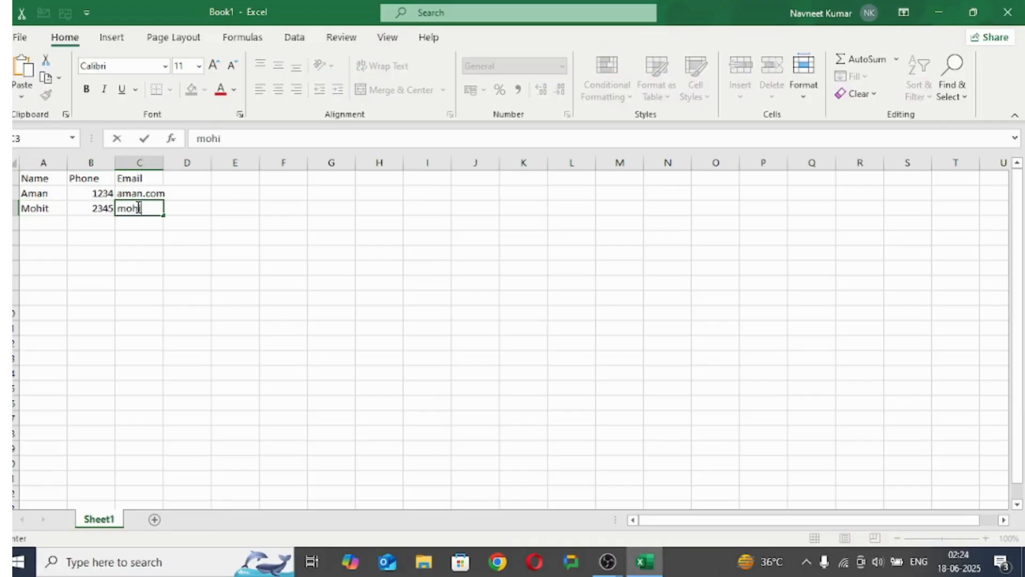
type("t.com")
left_click(113, 286)
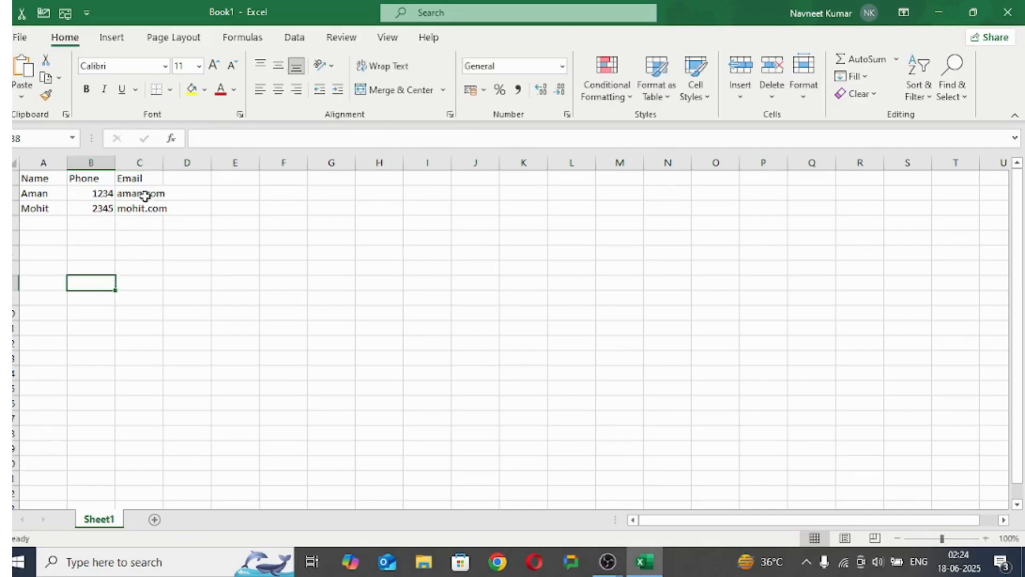
left_click(261, 65)
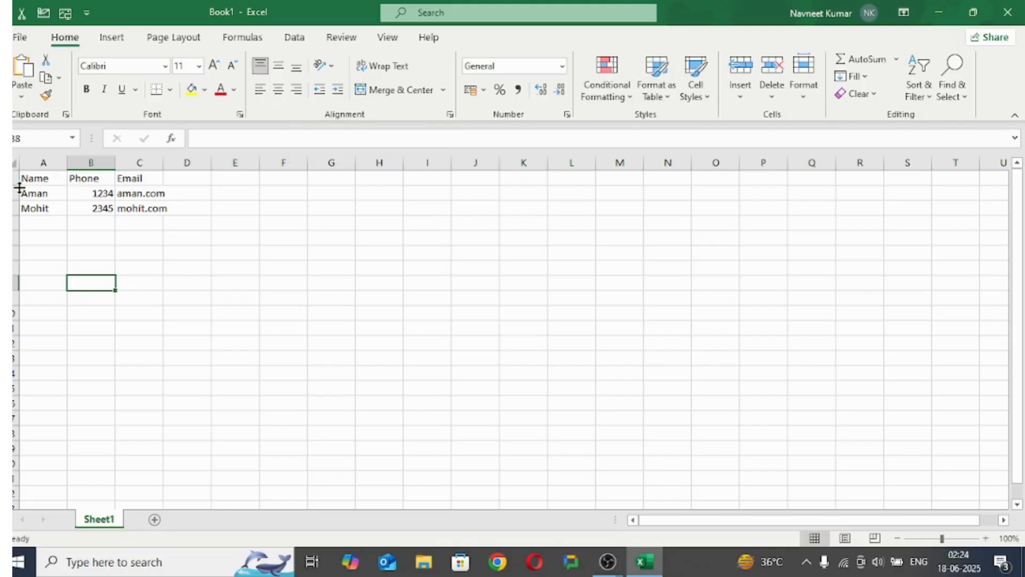
Step: Make row 1 taller and bottom-align the Name header in A1 to match Phone and Email
left_click_drag(19, 186, 22, 284)
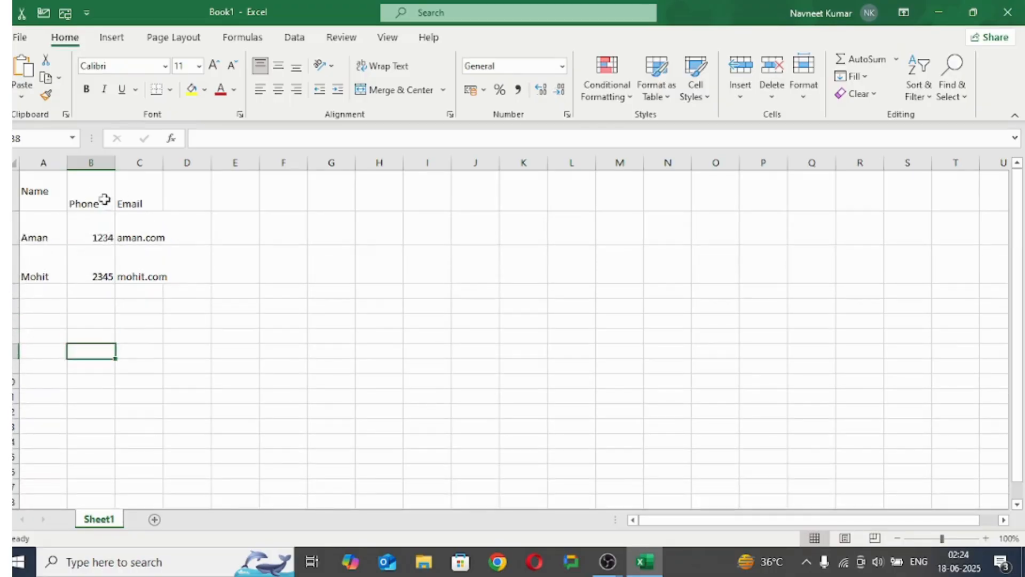
left_click(43, 195)
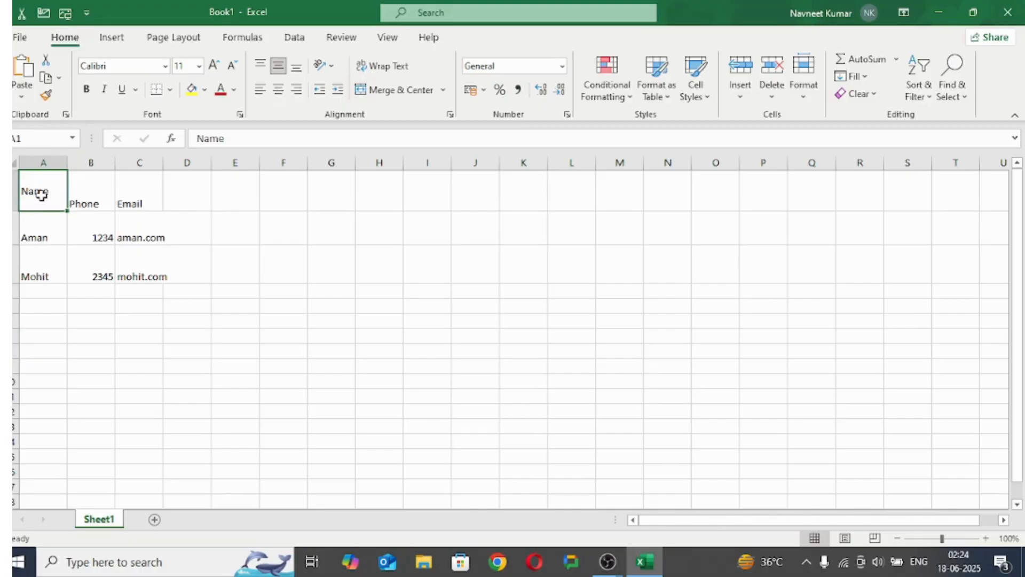
left_click(262, 67)
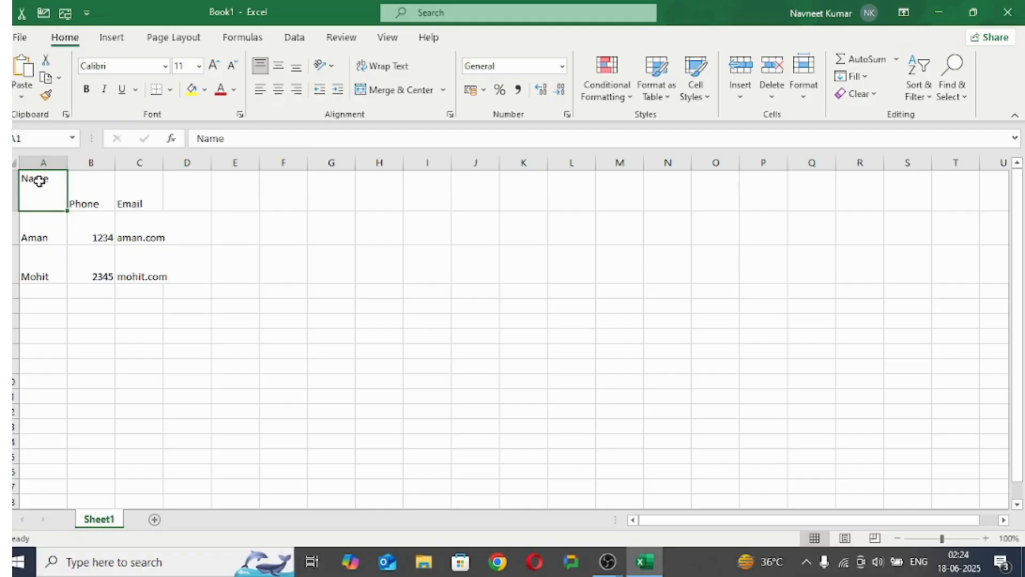
left_click(297, 67)
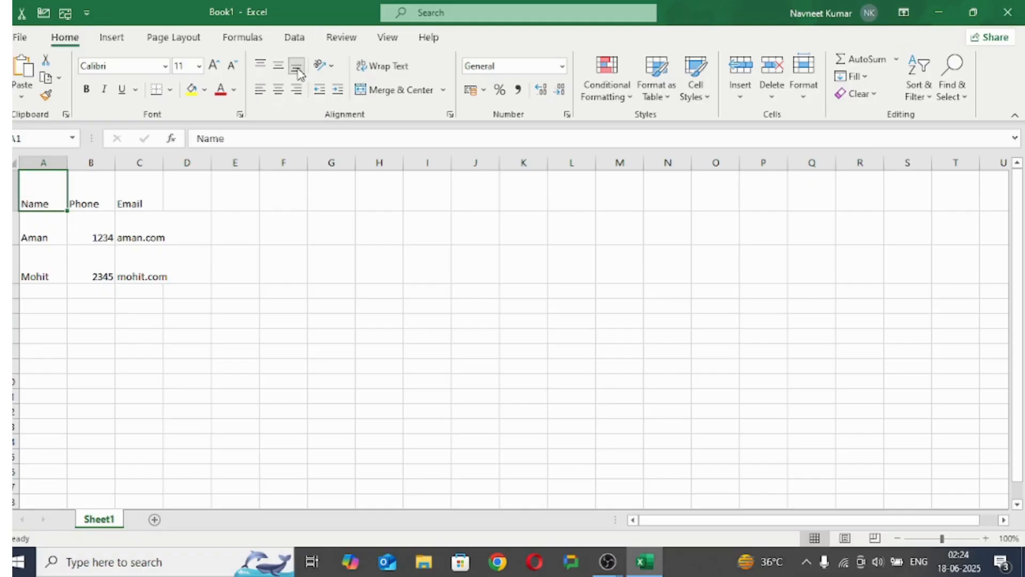
left_click_drag(48, 187, 161, 197)
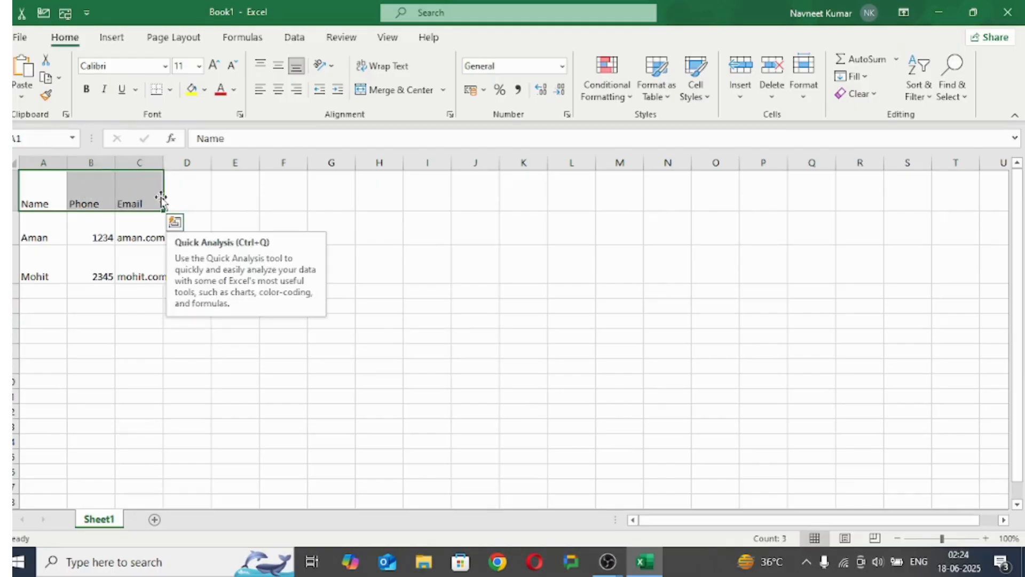
Step: Try Top, Middle and Bottom Align on the A1:C1 headers, finishing with Middle Align
left_click(262, 66)
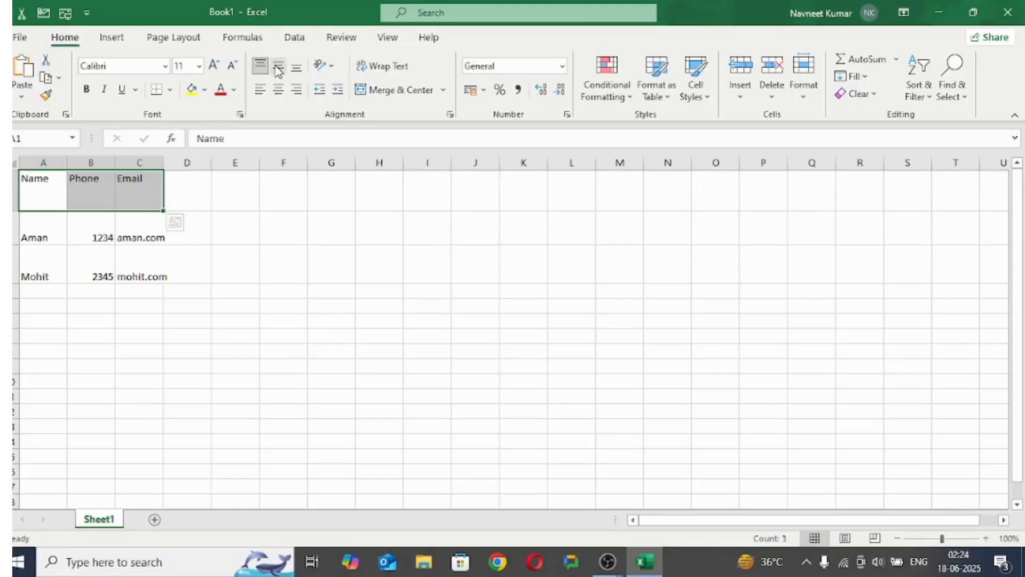
left_click(279, 68)
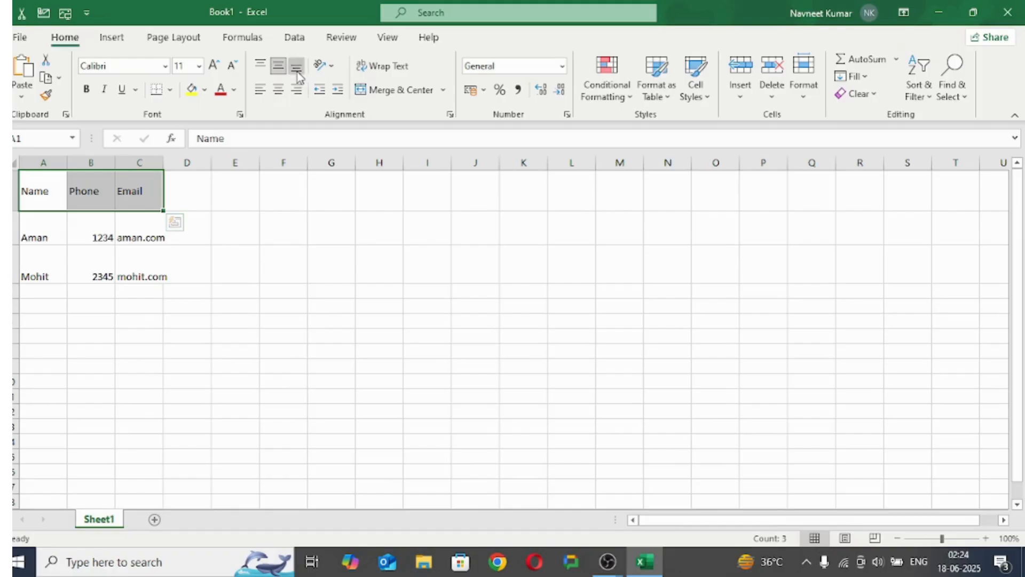
left_click(298, 73)
left_click(262, 65)
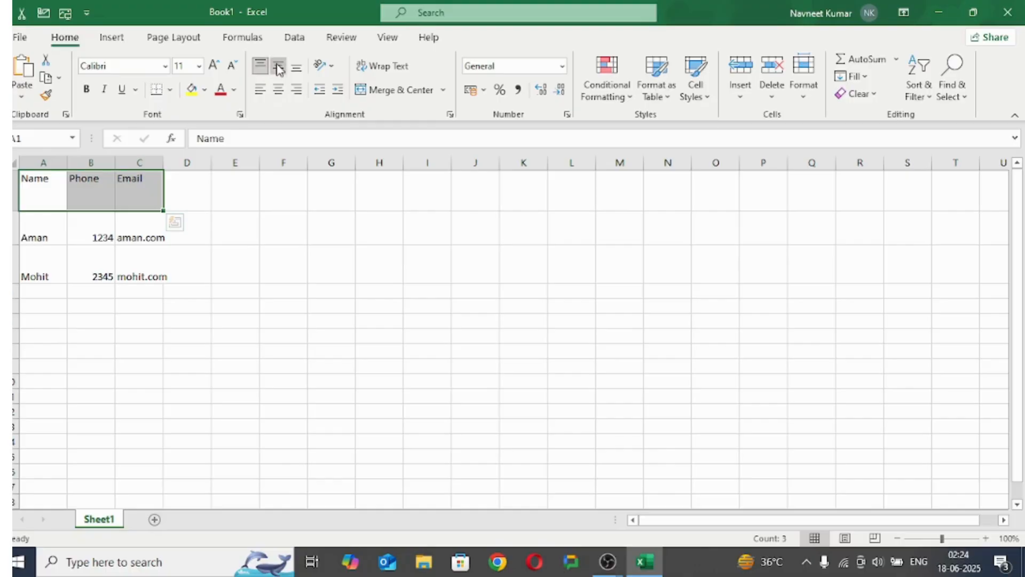
left_click(278, 68)
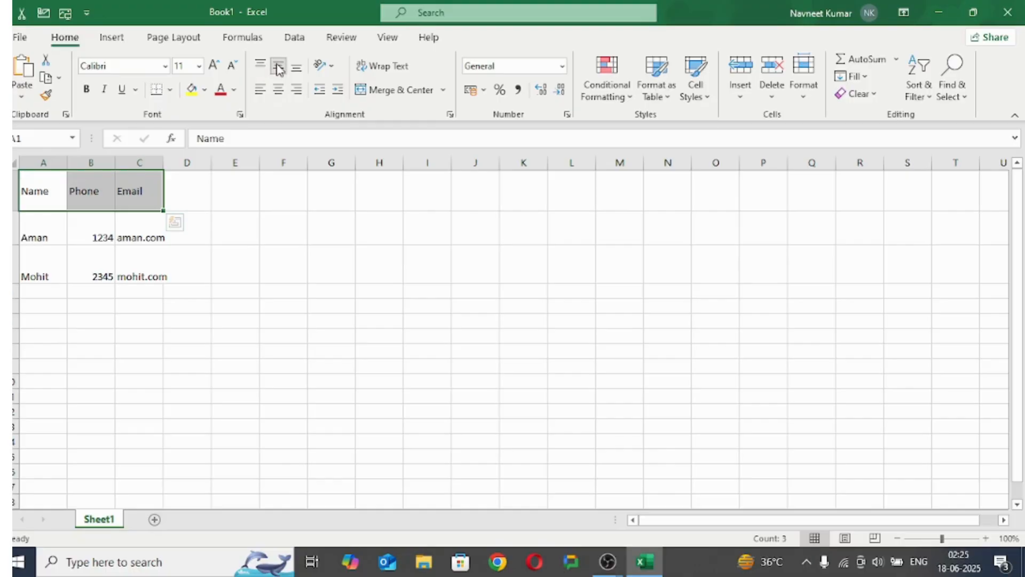
Step: Try Angle Counterclockwise, Angle Clockwise and Vertical Text on the header row
left_click(334, 69)
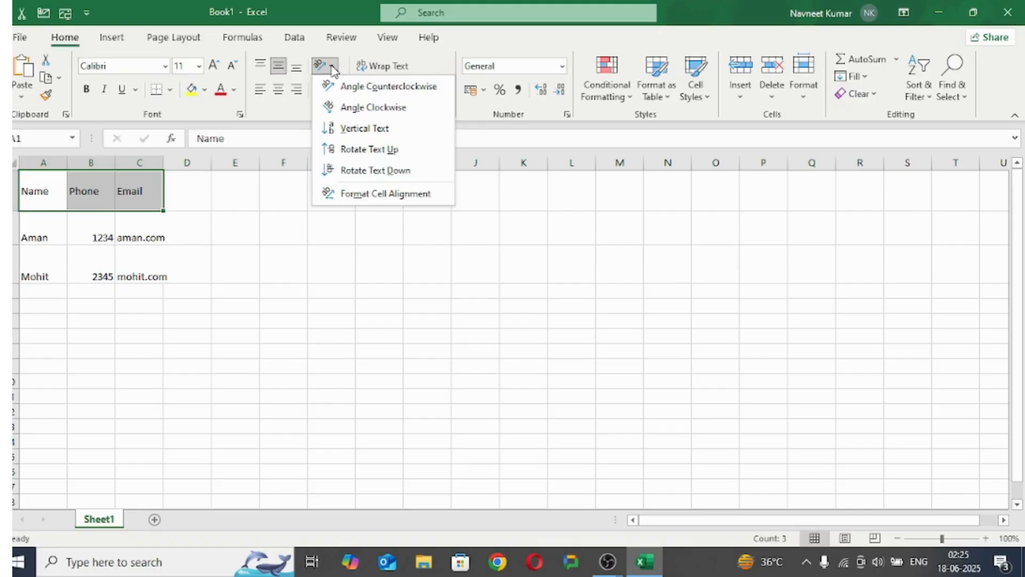
left_click(369, 90)
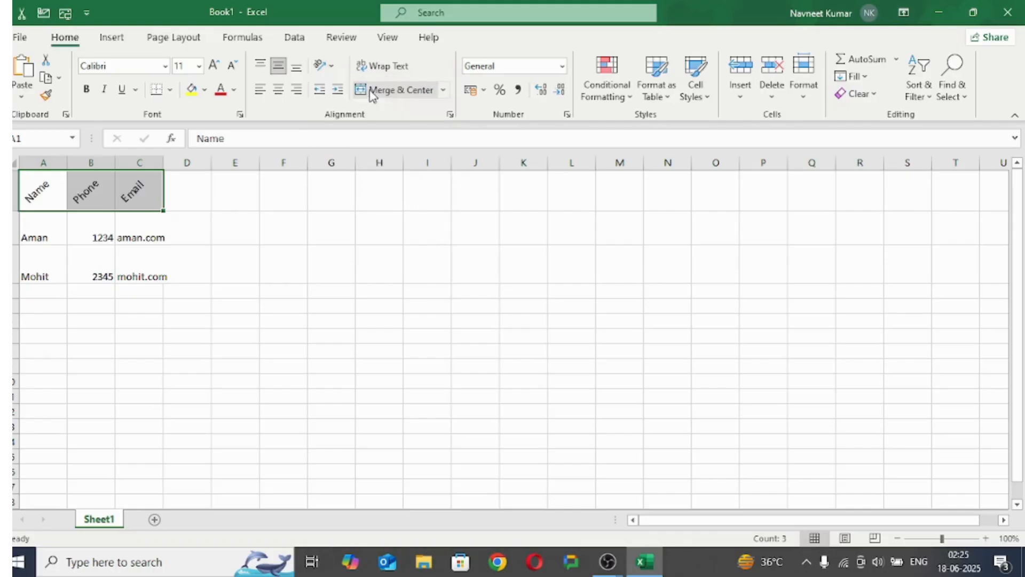
left_click(331, 65)
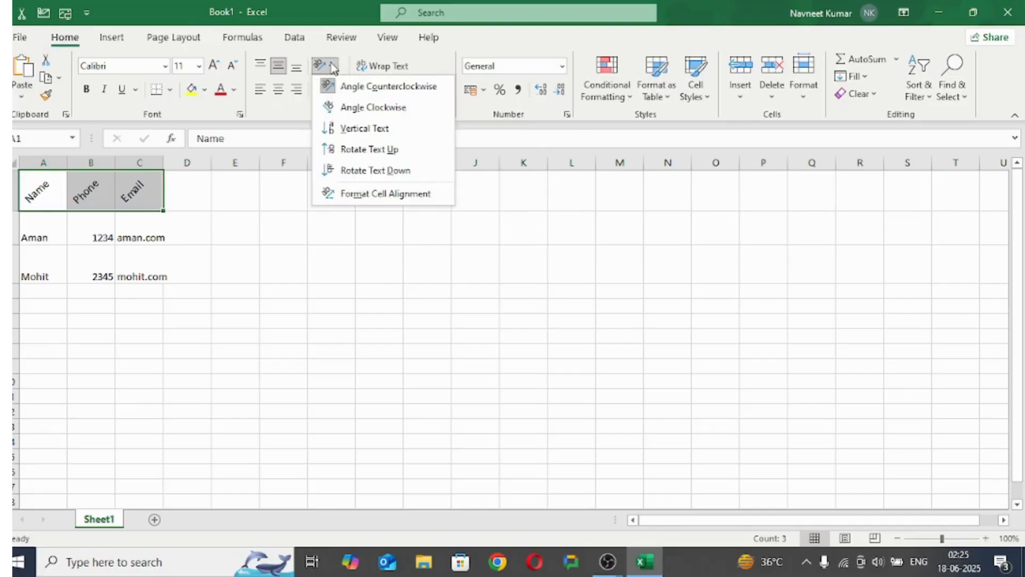
left_click(392, 108)
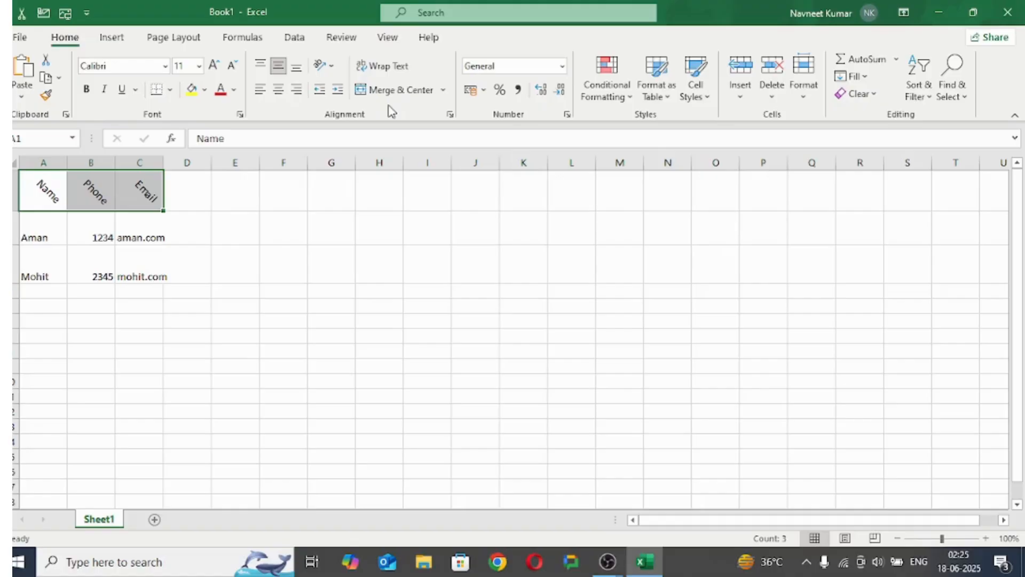
left_click(324, 65)
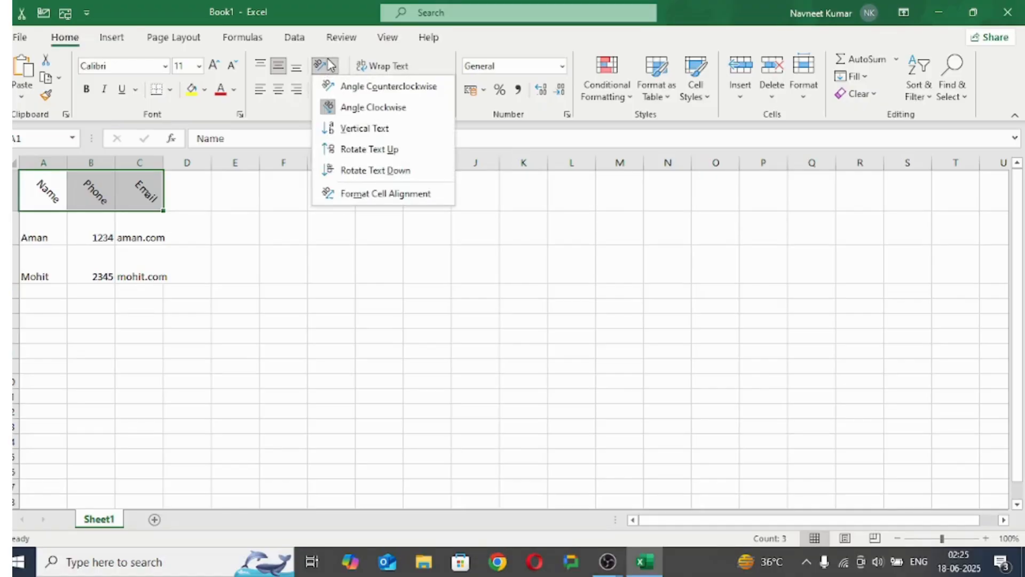
left_click(382, 130)
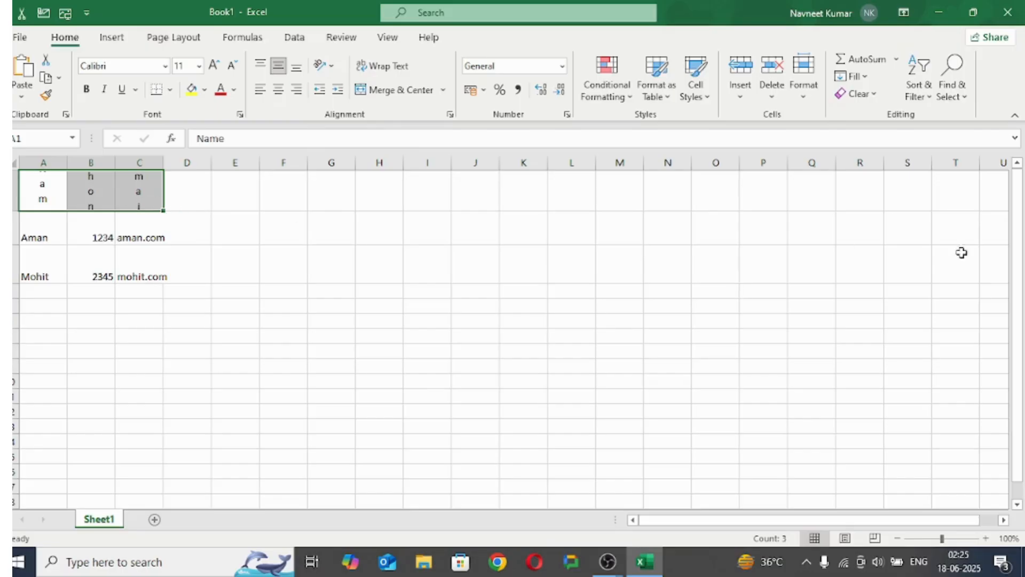
left_click_drag(1020, 361, 1015, 283)
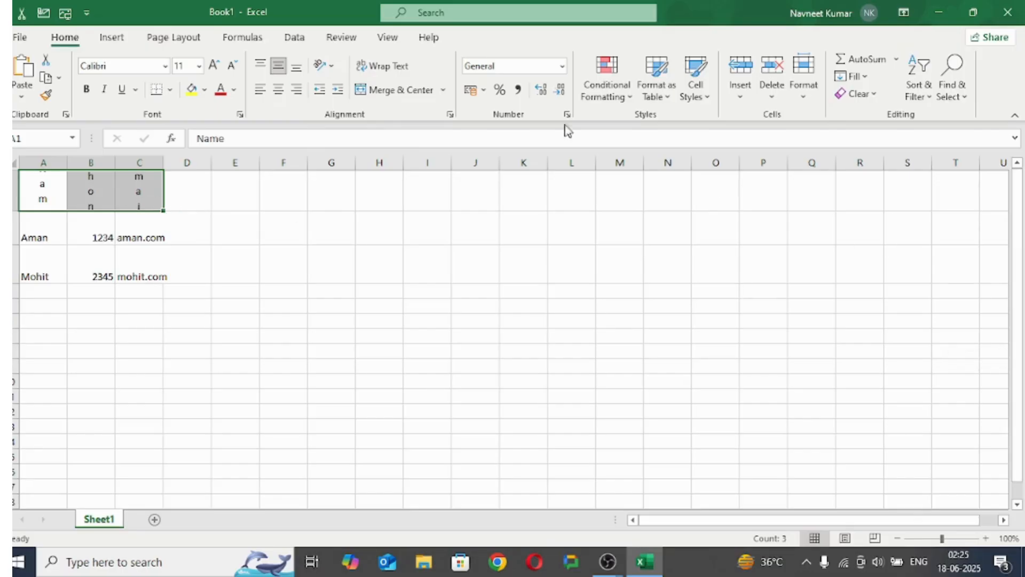
Step: Try Rotate Text Up, Rotate Text Down and Angle Counterclockwise on the headers
left_click(332, 66)
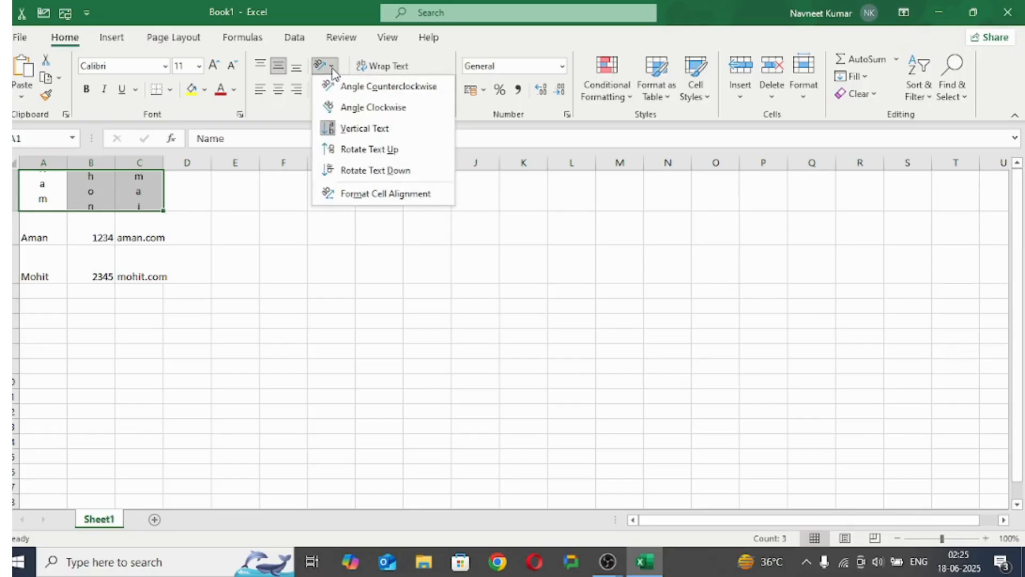
left_click(359, 153)
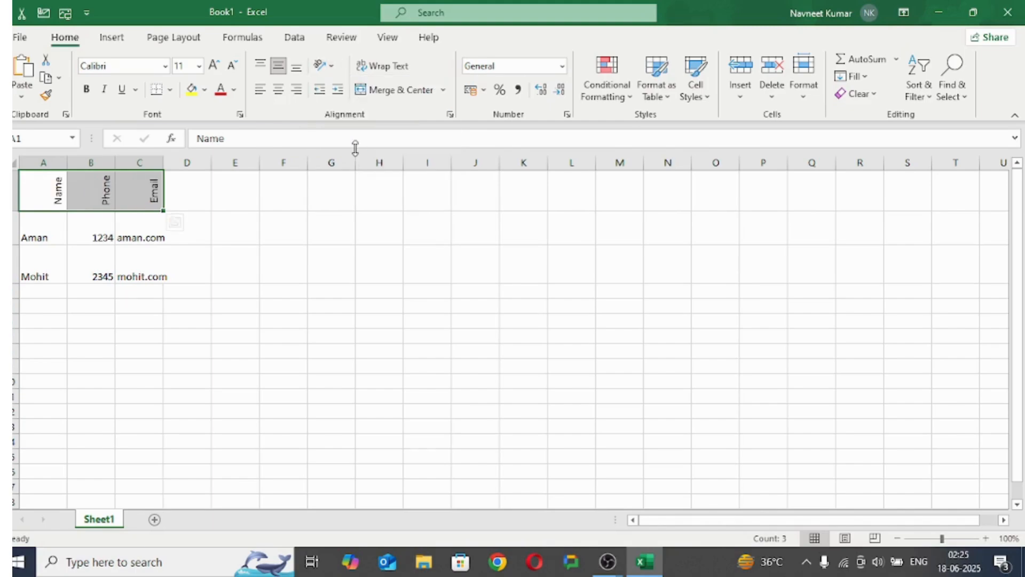
left_click(334, 67)
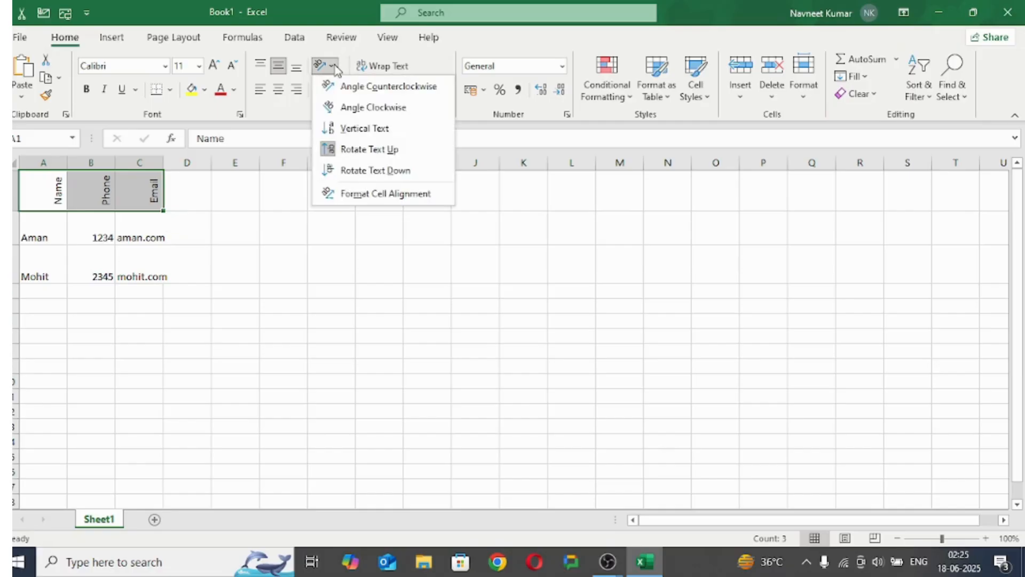
left_click(361, 172)
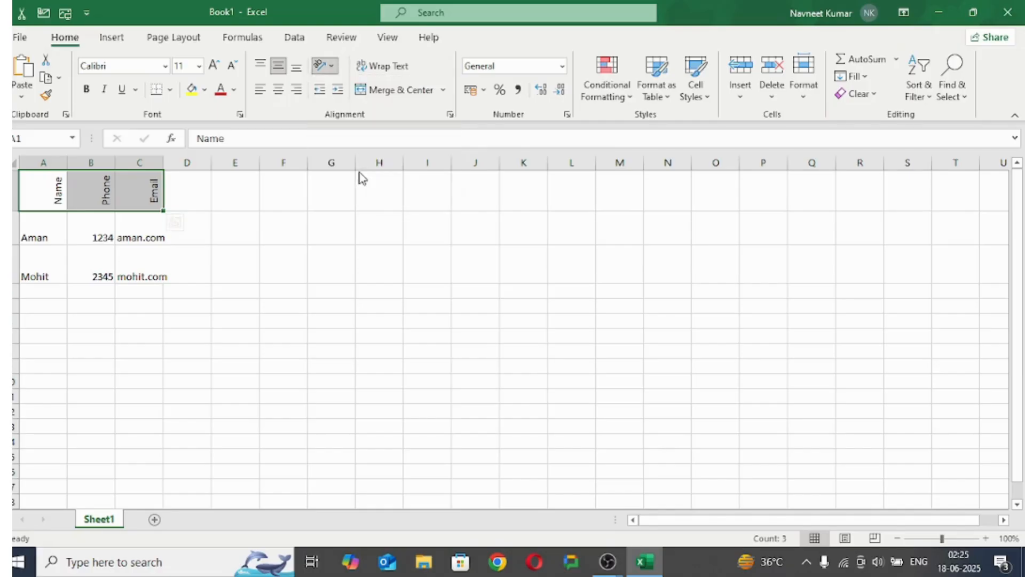
left_click(333, 66)
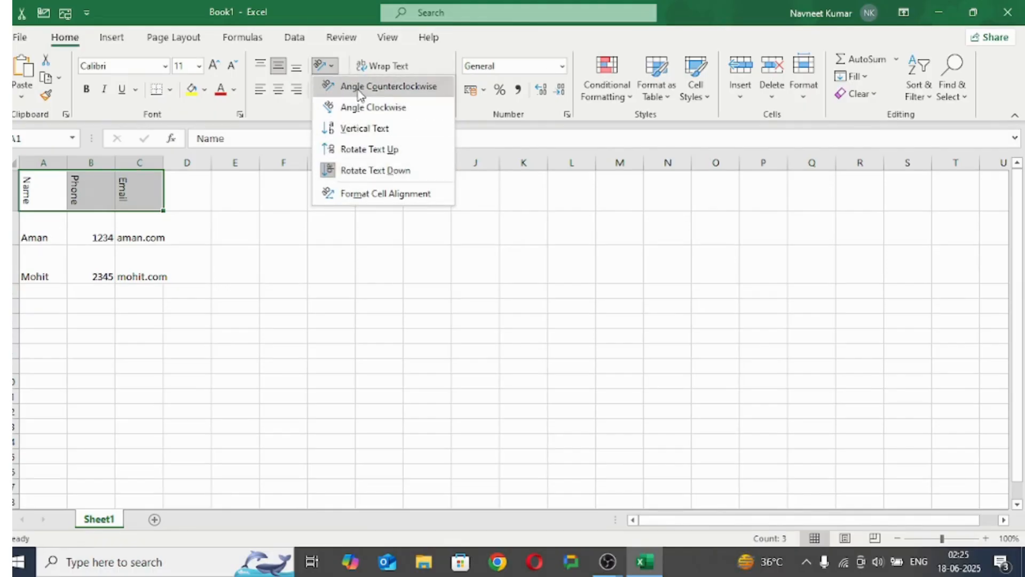
left_click(359, 87)
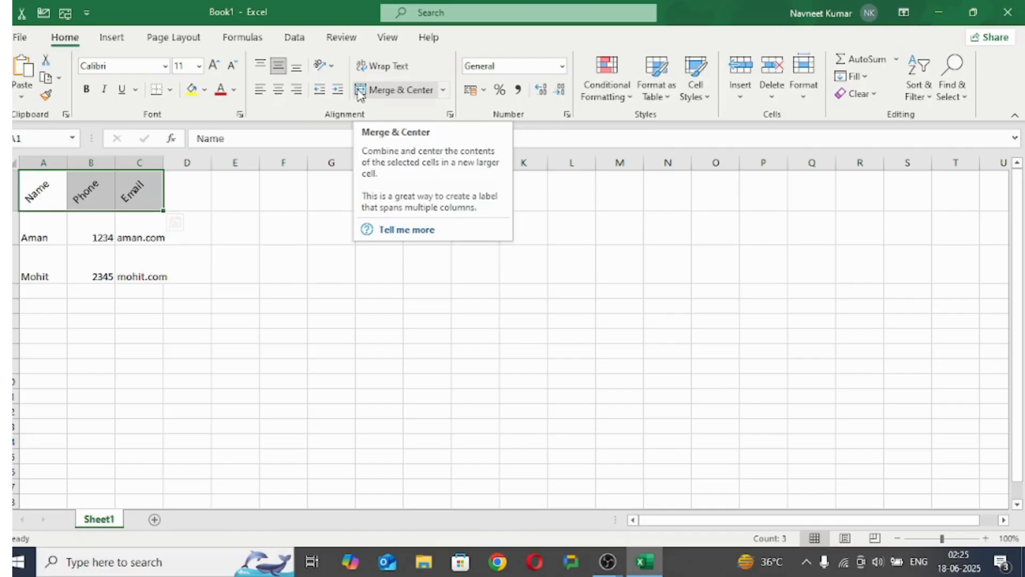
left_click(333, 67)
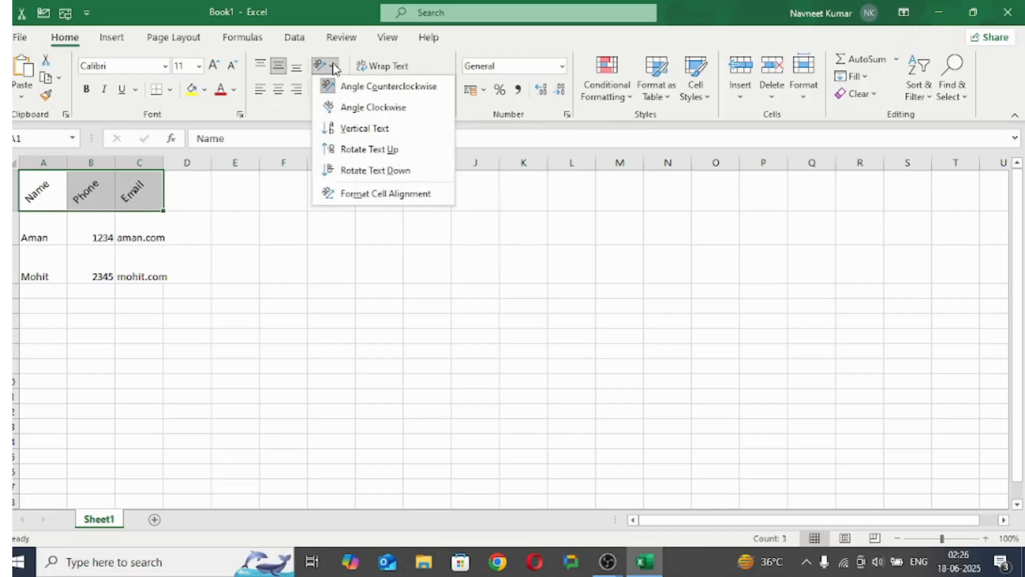
left_click(367, 171)
Step: Cycle through Rotate Up and Vertical Text, leaving the headers angled clockwise at -45 degrees
left_click(334, 67)
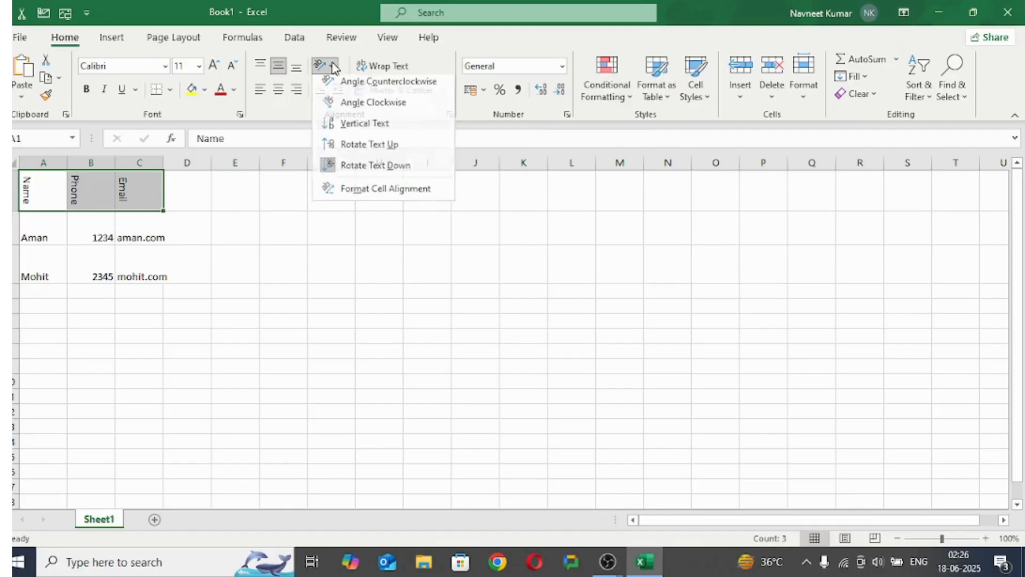
left_click(368, 149)
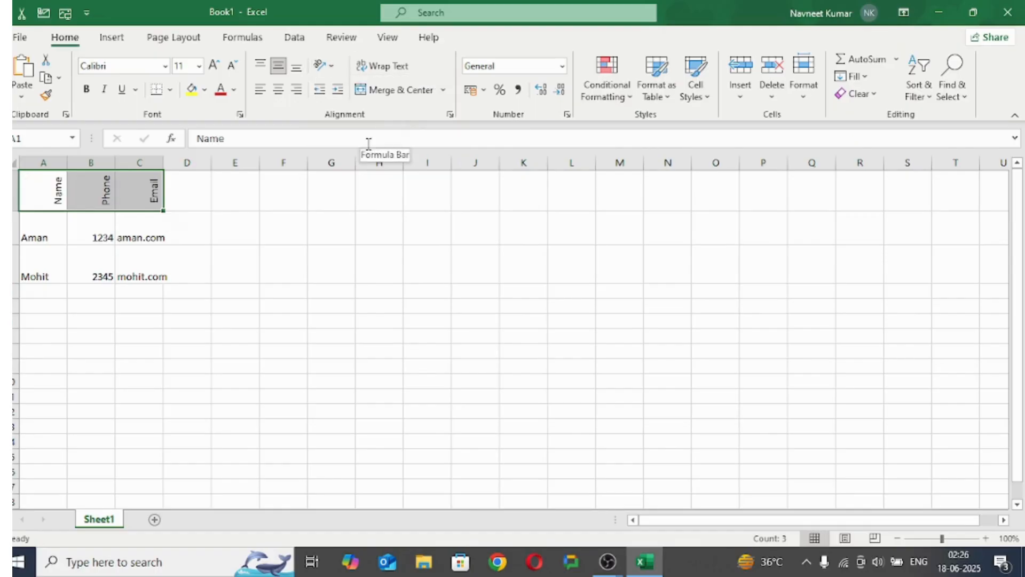
left_click(335, 66)
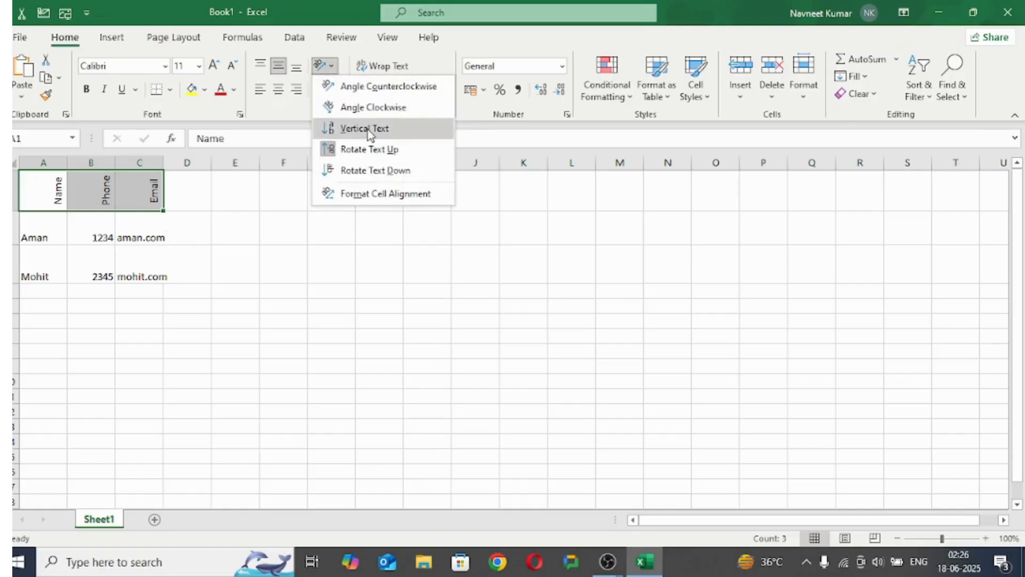
left_click(367, 130)
left_click(333, 65)
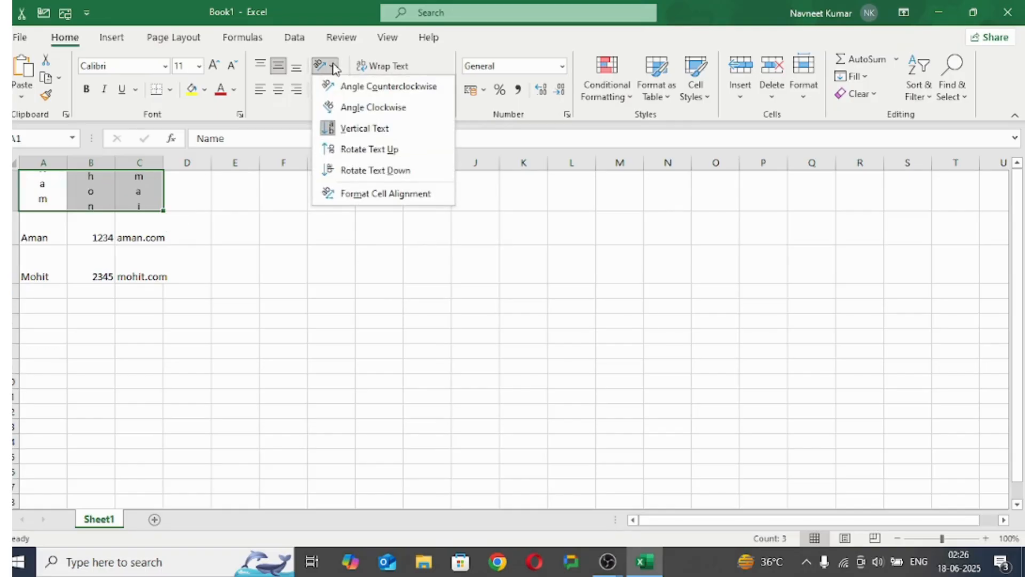
left_click(366, 108)
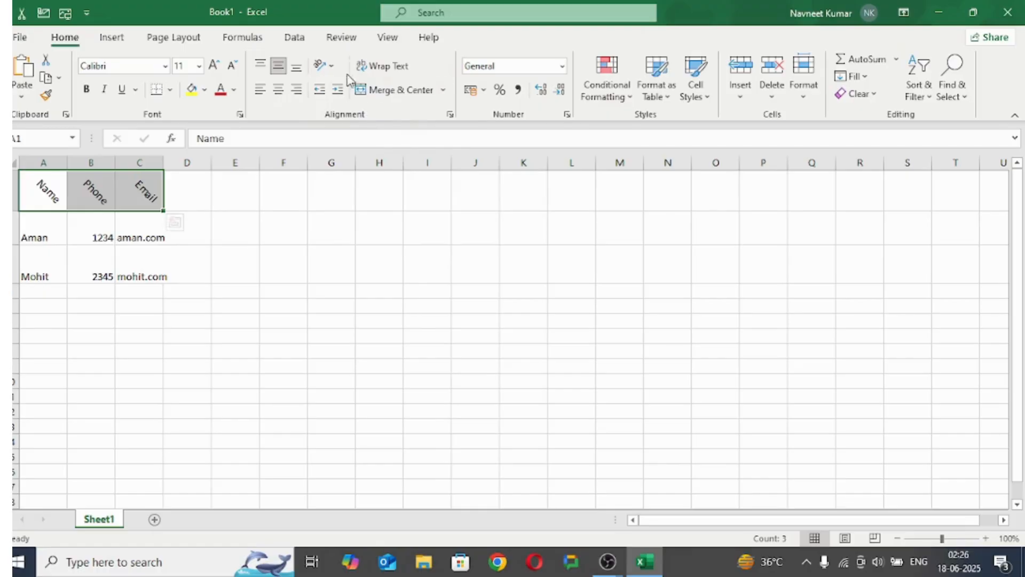
left_click(332, 66)
left_click(383, 195)
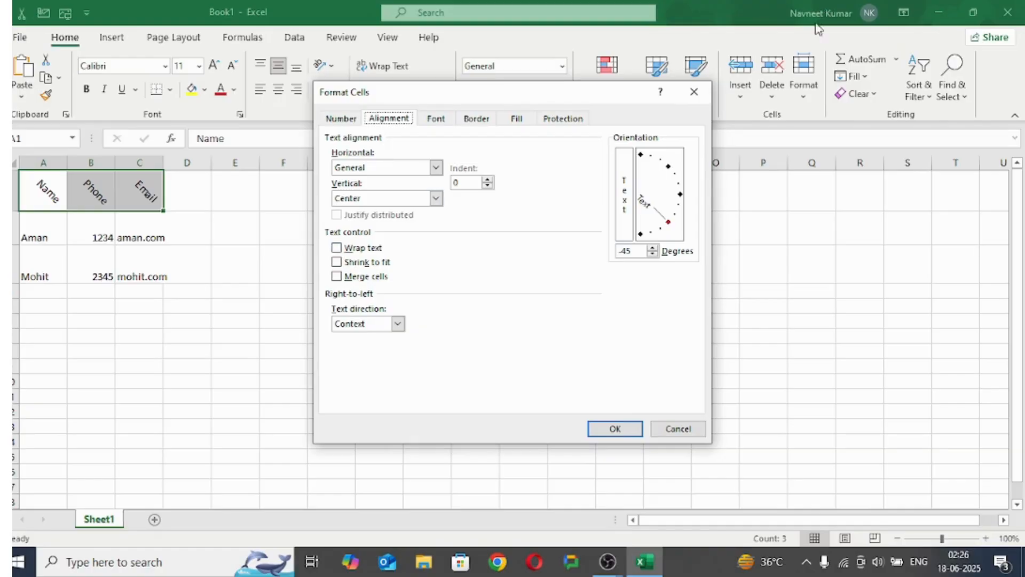
Step: Reopen the cell alignment settings and review the Horizontal options, keeping General
left_click(694, 91)
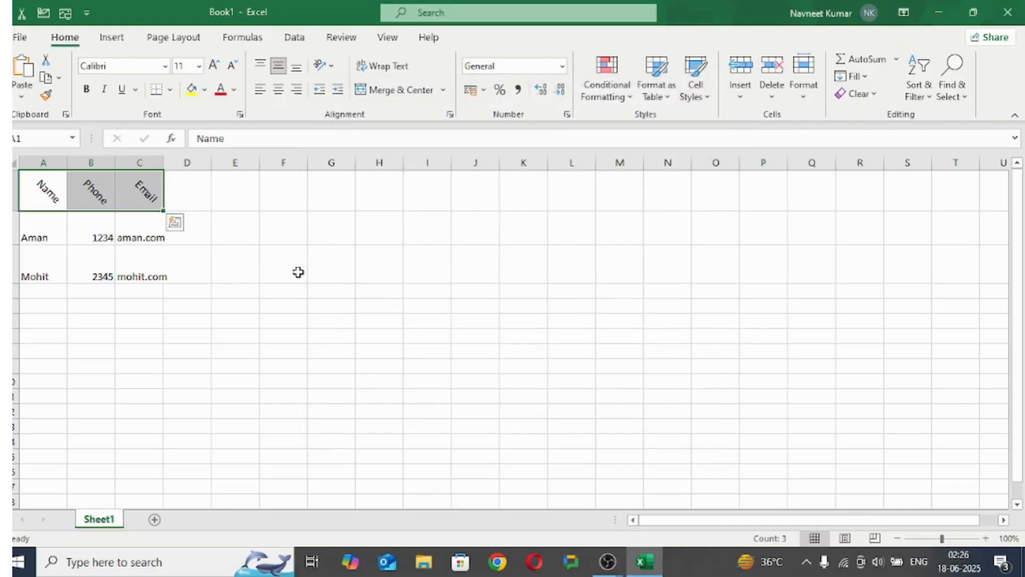
left_click(330, 72)
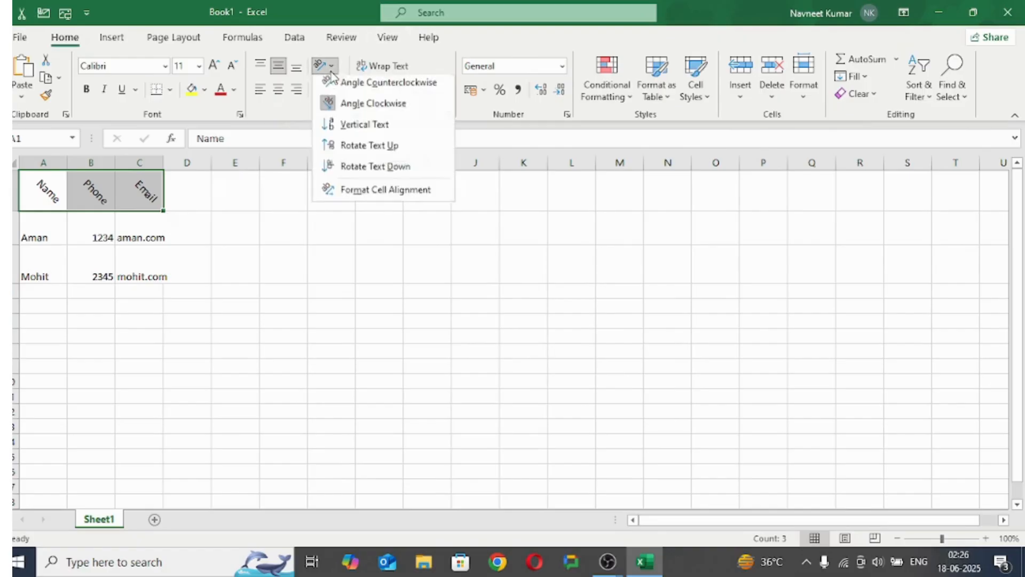
left_click(363, 190)
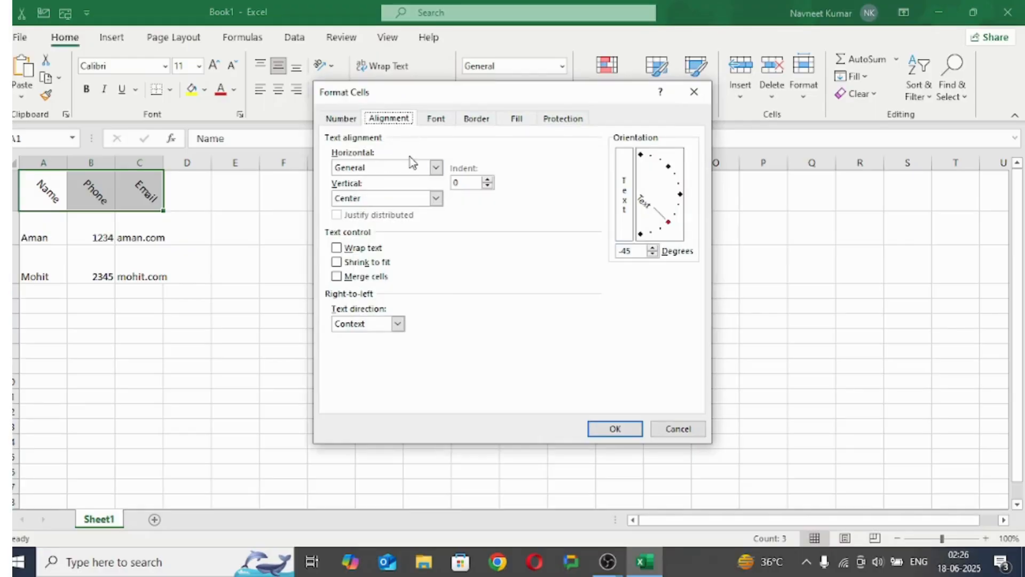
left_click(436, 168)
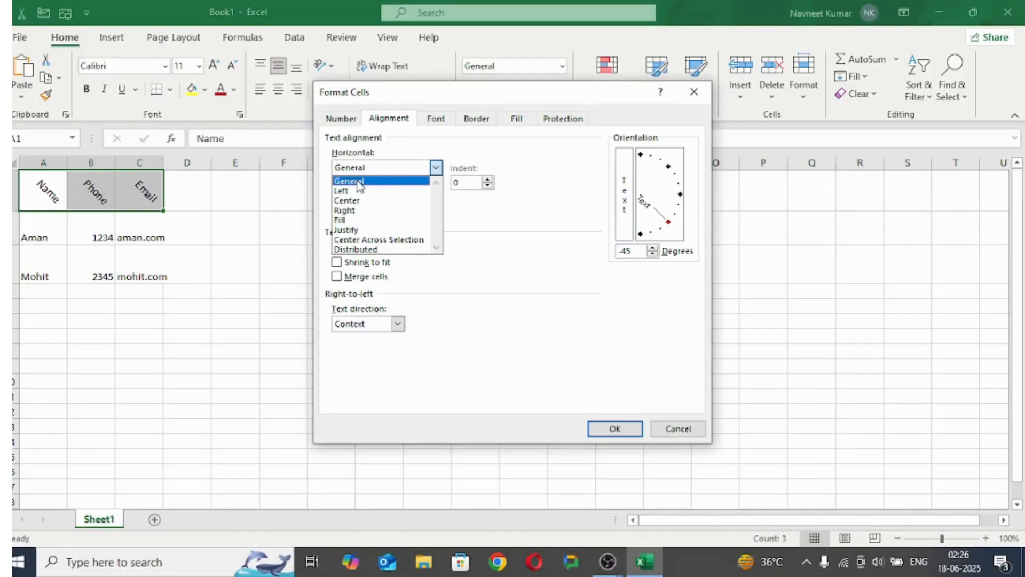
left_click(359, 184)
Step: Set horizontal alignment to Left, leave Vertical unchanged, and close the dialog without OK
left_click(436, 167)
left_click(348, 191)
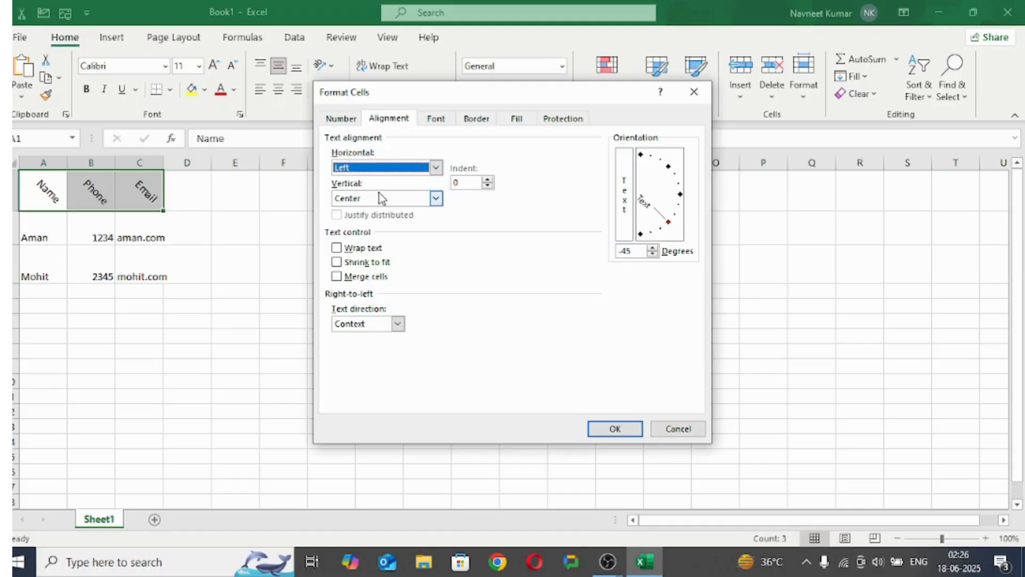
left_click(436, 198)
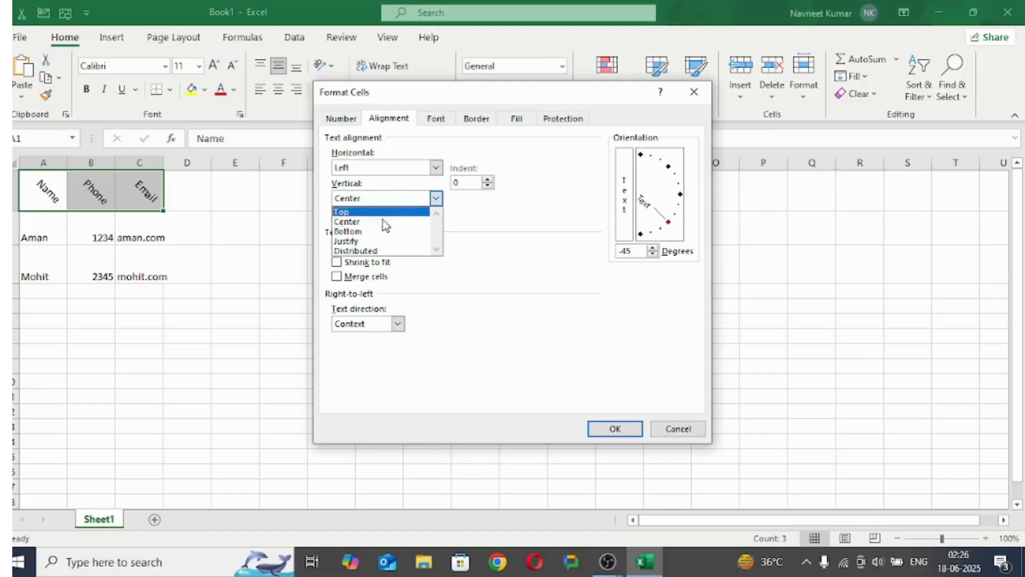
left_click(447, 312)
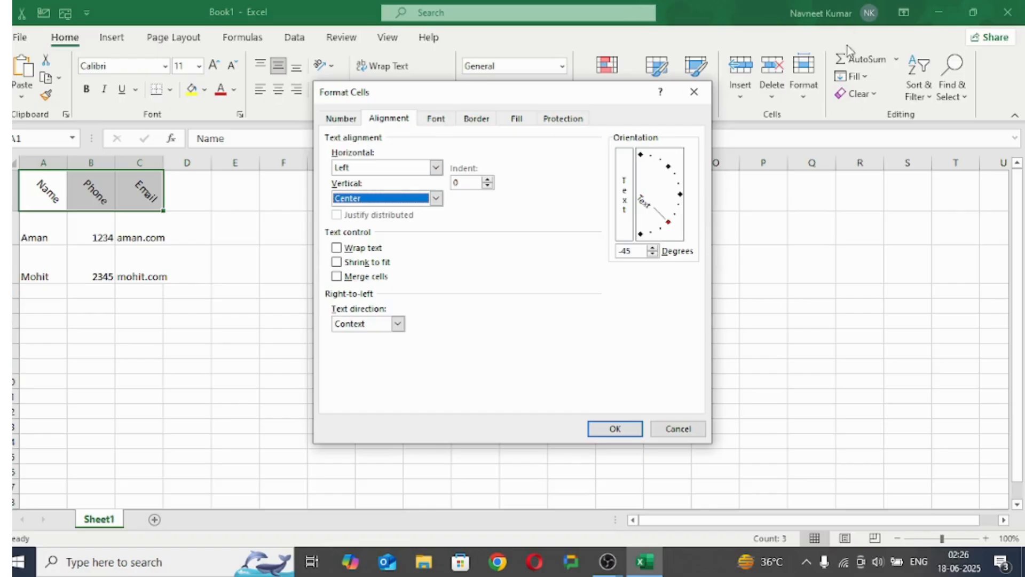
left_click(695, 92)
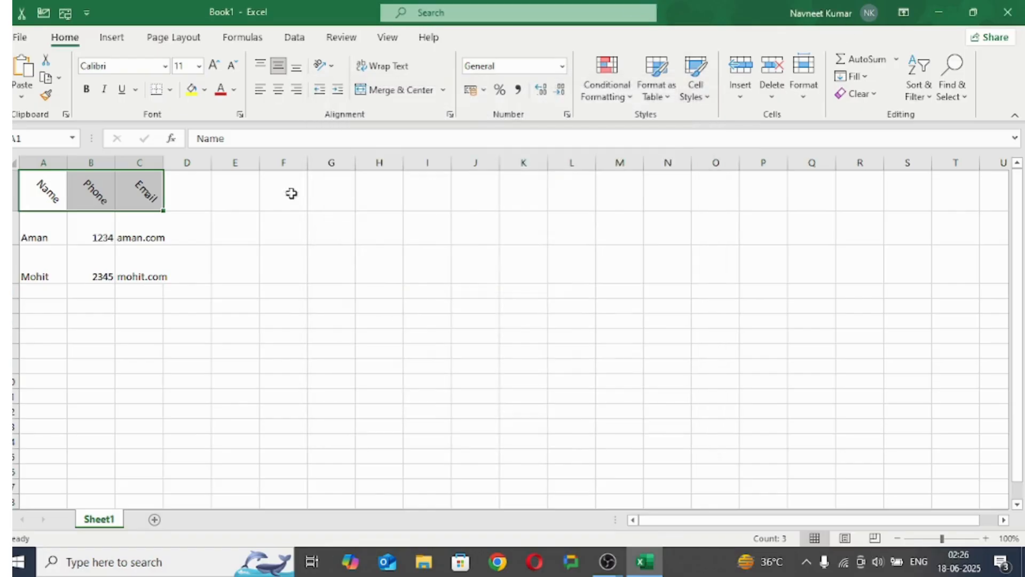
Step: Type a sample full name into D5 so it spills into column E, then reselect D5
left_click(189, 301)
type("aman kumar")
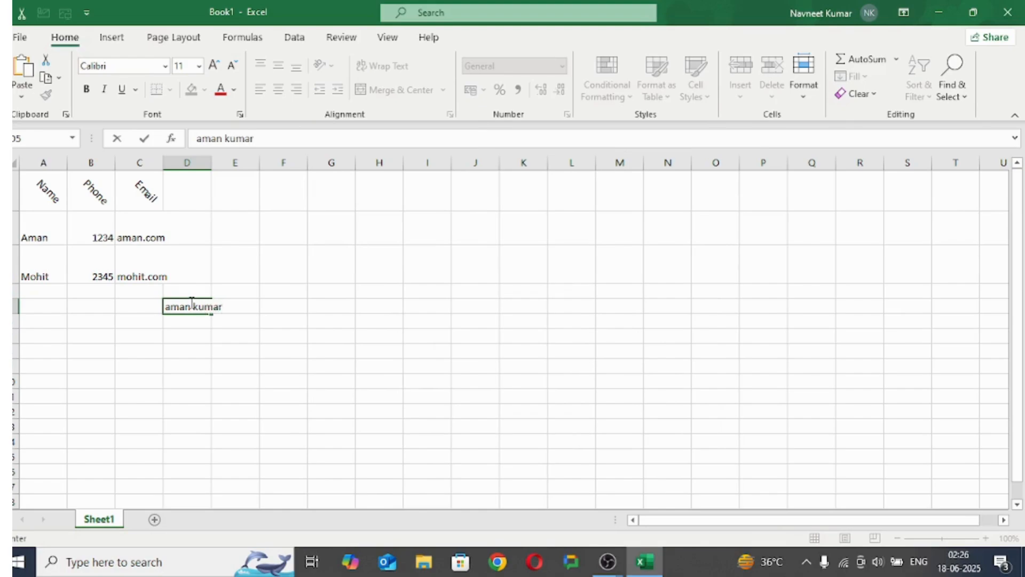
type("singh")
left_click(220, 352)
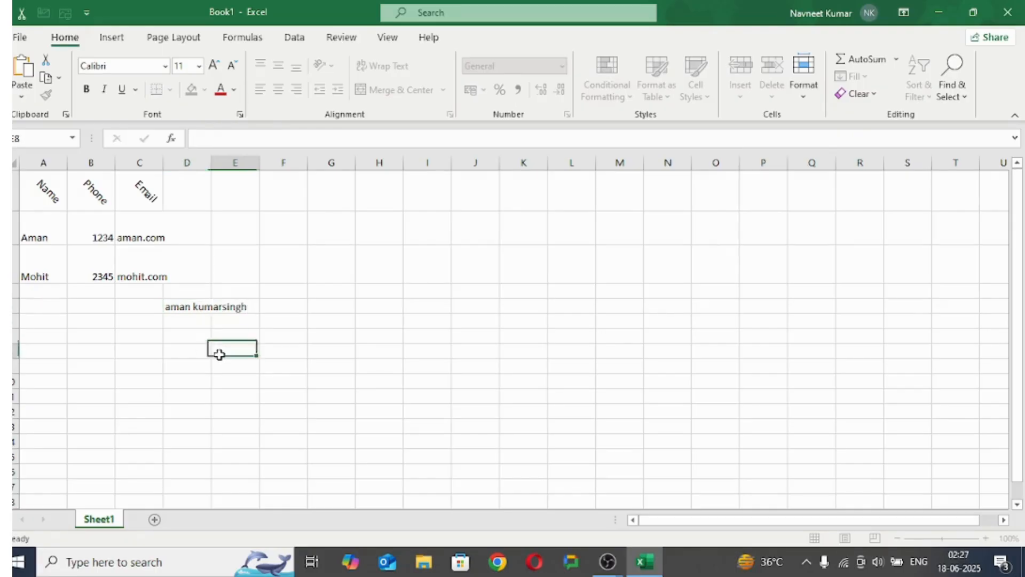
left_click(172, 306)
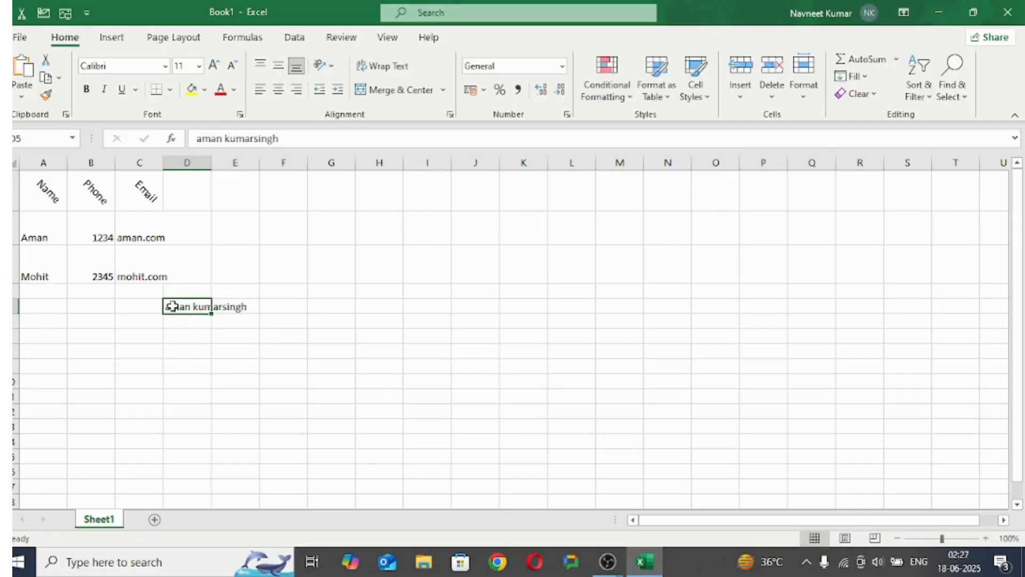
left_click_drag(172, 306, 255, 306)
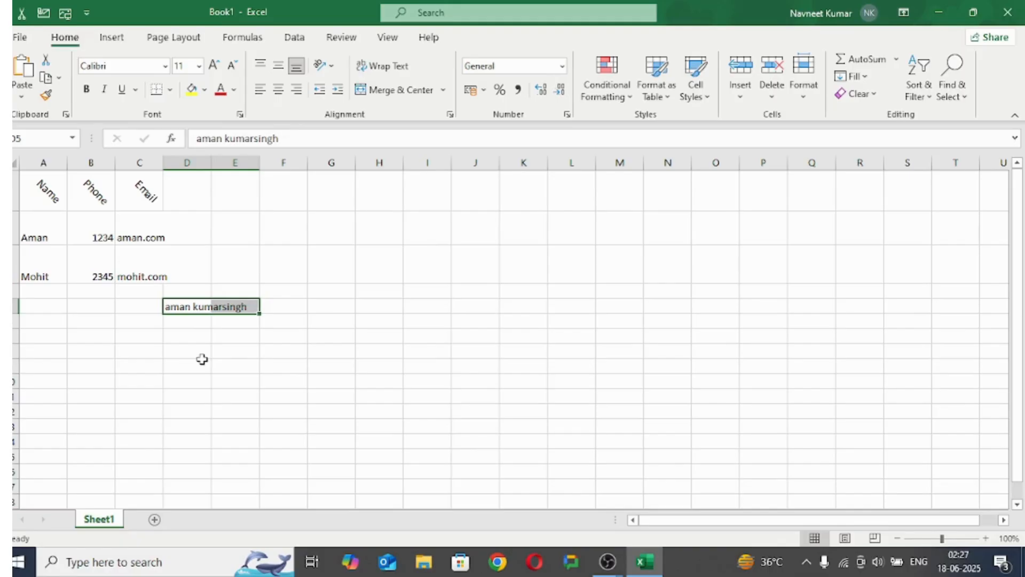
left_click(192, 307)
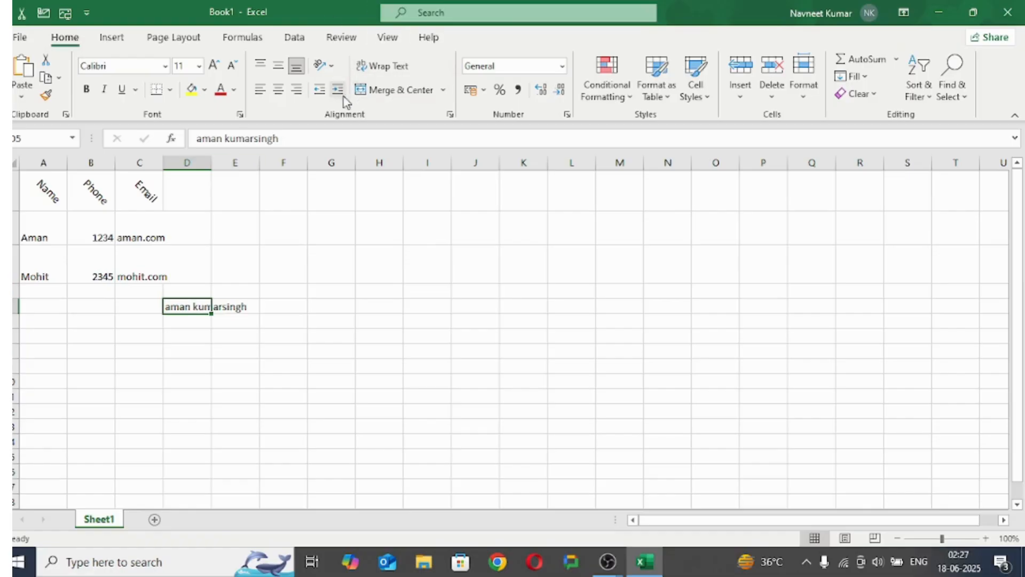
Step: Turn on Shrink to fit for D5, then undo a fill dragged across E5:F5
left_click(332, 68)
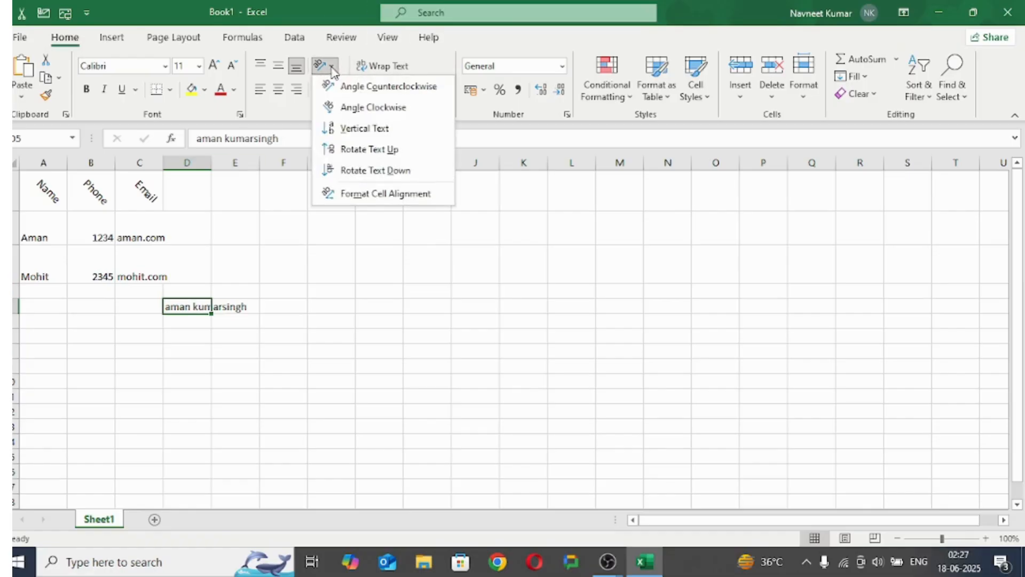
left_click(376, 192)
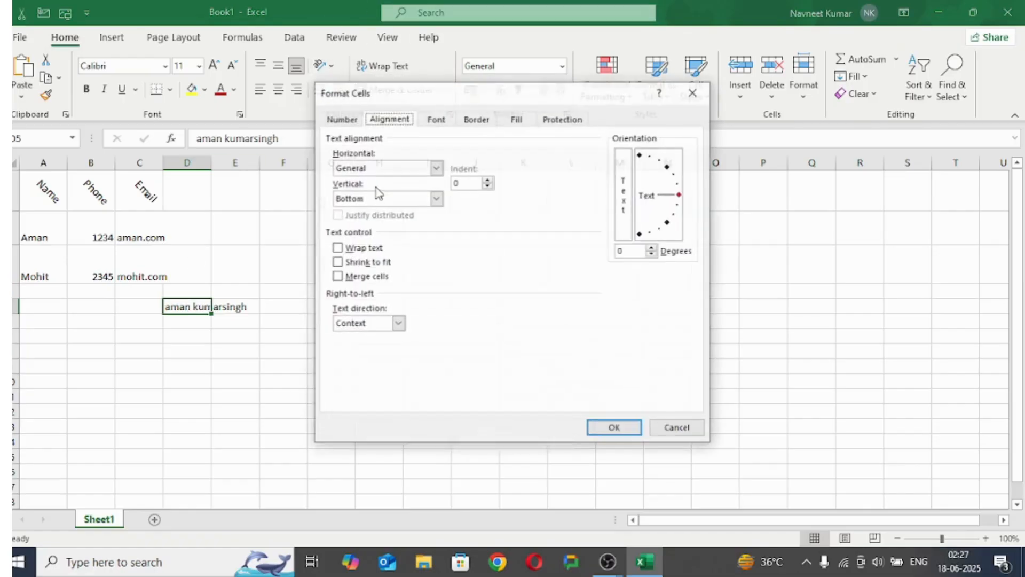
left_click(359, 268)
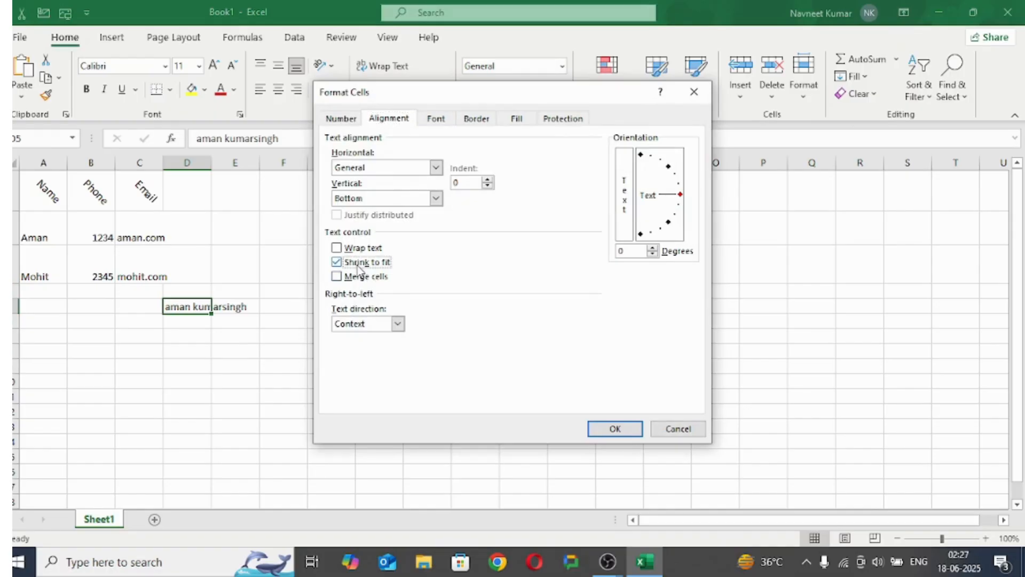
left_click(608, 427)
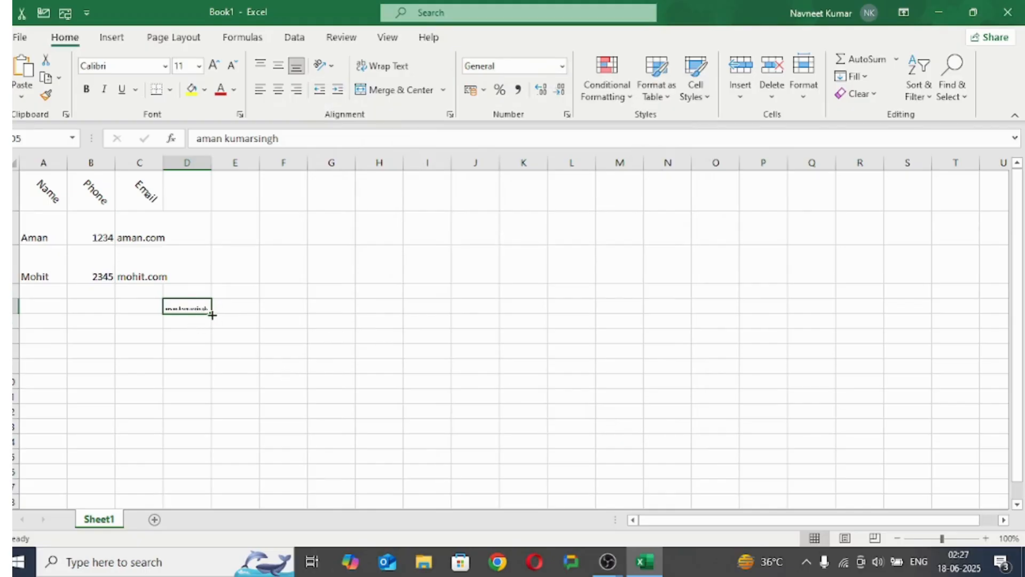
left_click_drag(221, 314, 294, 313)
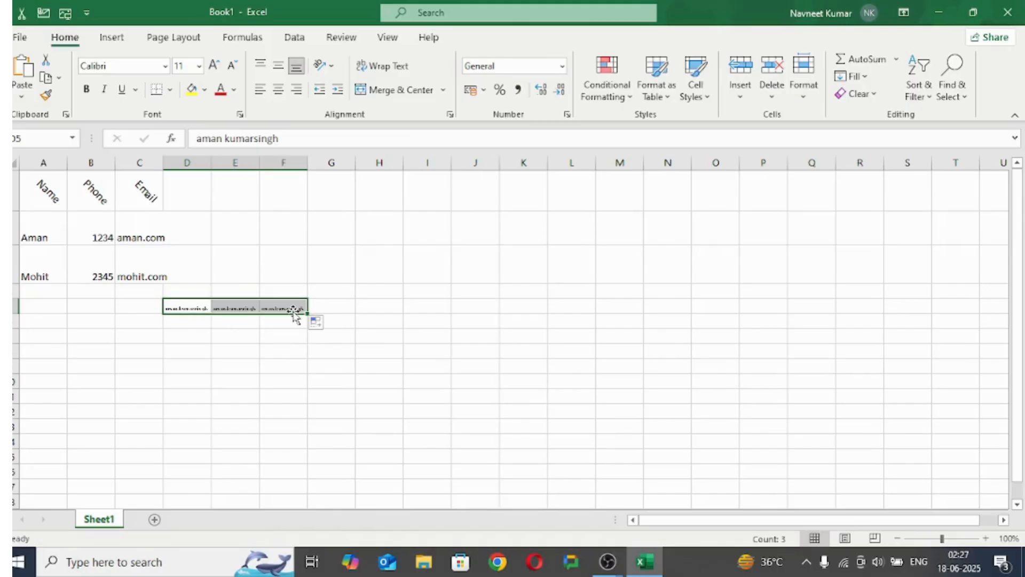
key("ctrl+z")
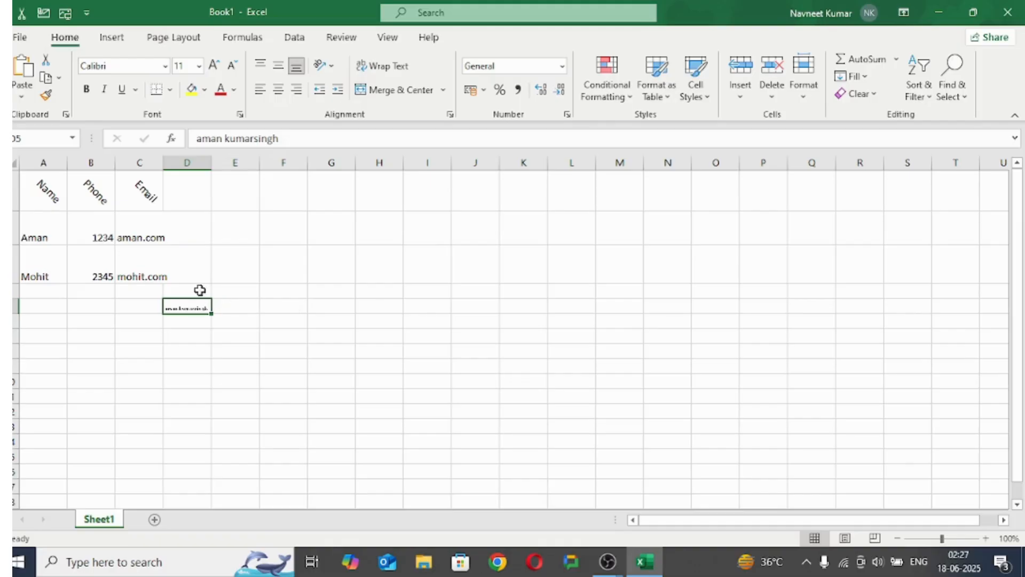
Step: Tick Merge cells and untick Shrink to fit for D5, then check that E5 is empty
left_click(331, 67)
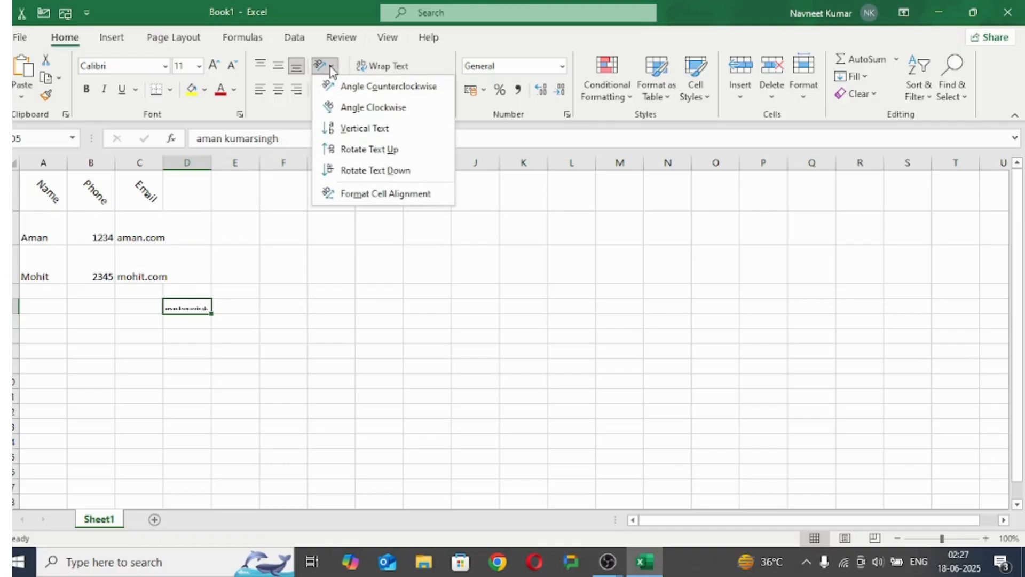
left_click(380, 194)
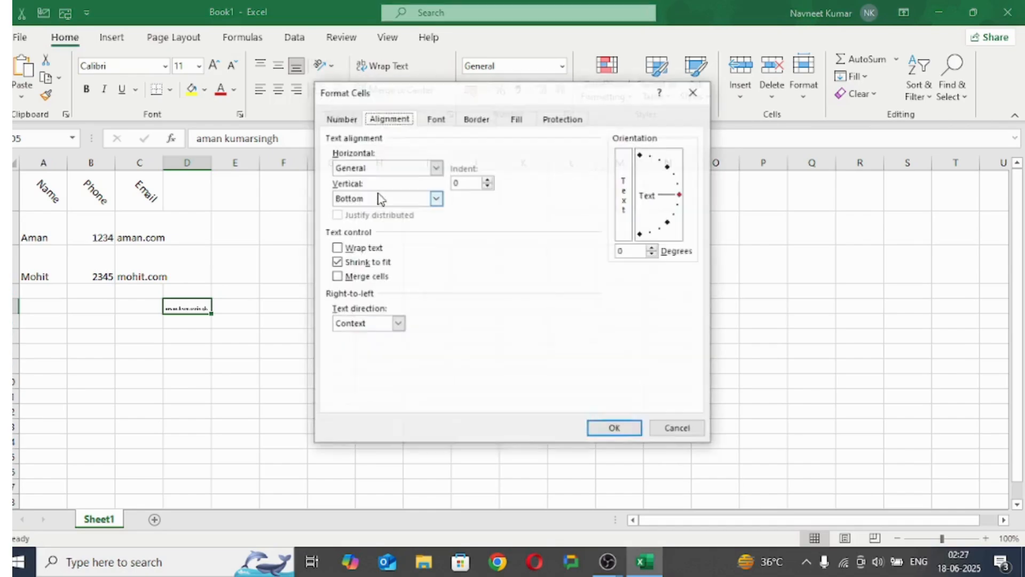
left_click(342, 277)
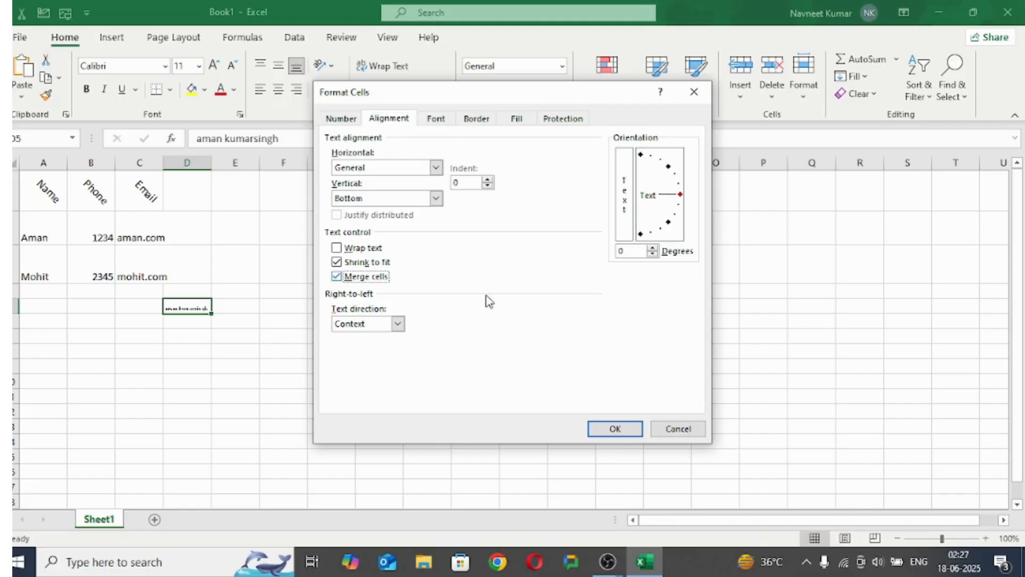
left_click(376, 264)
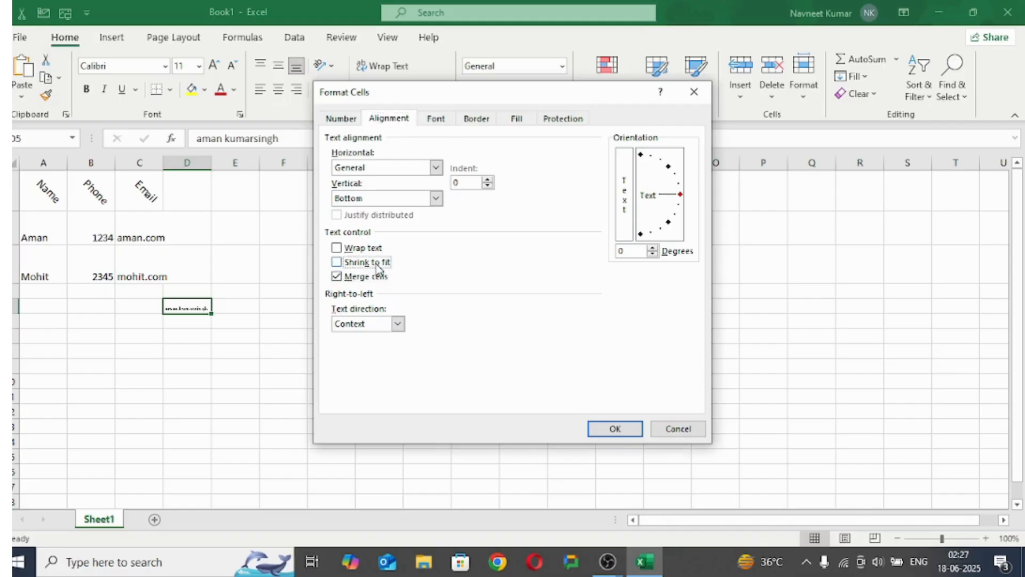
left_click(613, 425)
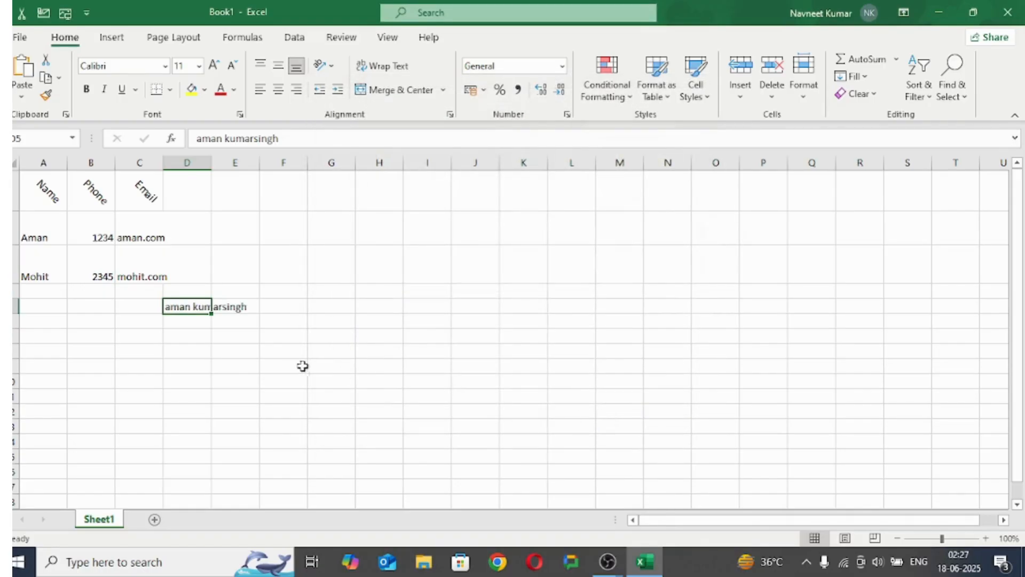
left_click(301, 365)
left_click(210, 311)
left_click(232, 308)
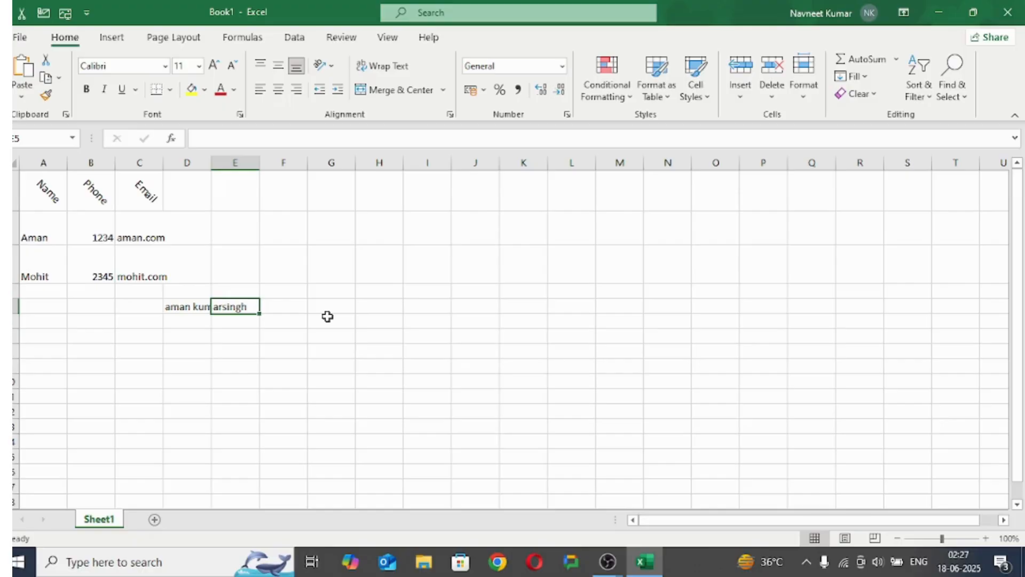
Step: Apply Wrap Text to D5 so the long name spans three lines, then close Format Cells
left_click(184, 307)
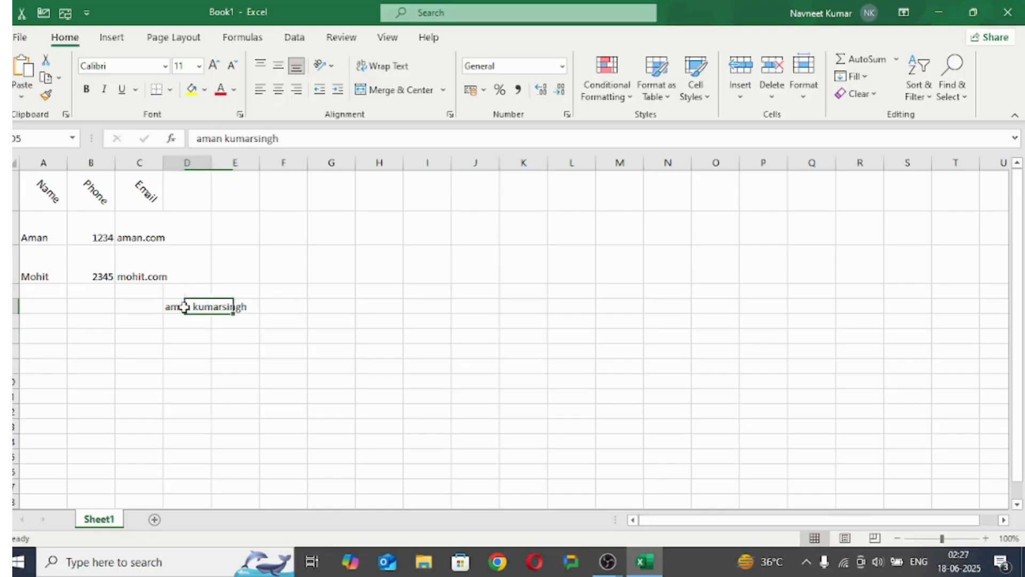
left_click(377, 76)
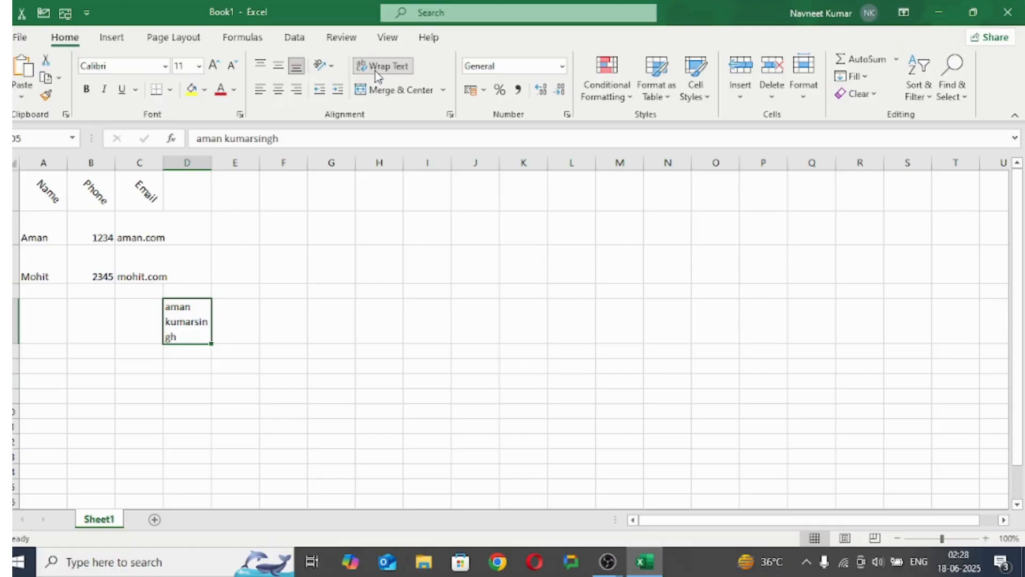
left_click(325, 66)
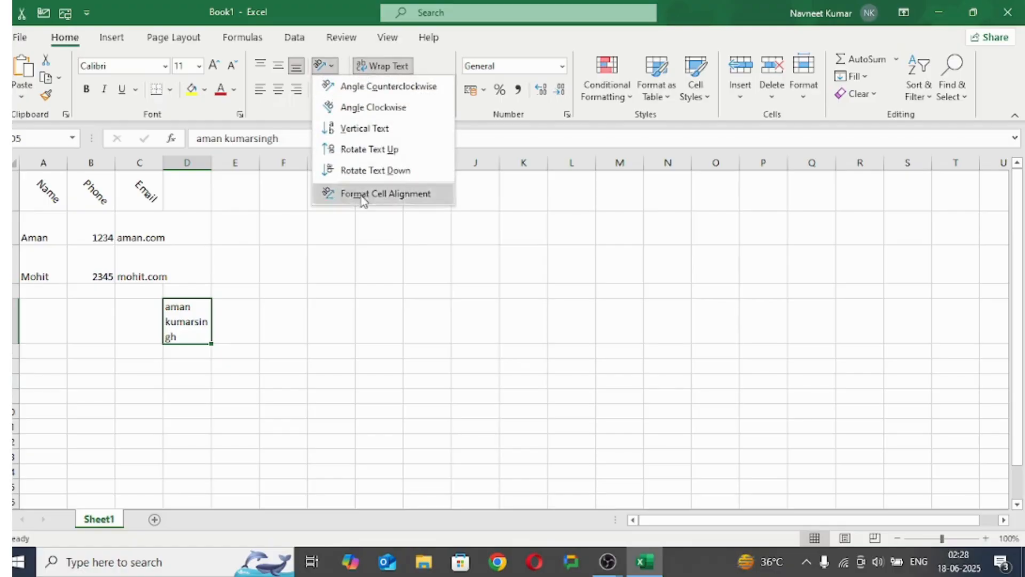
left_click(372, 201)
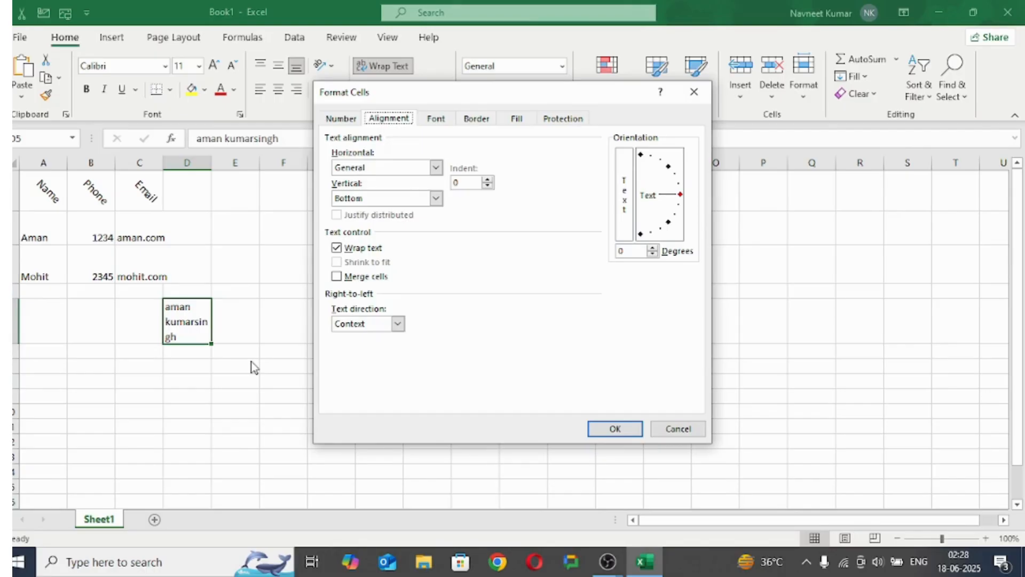
left_click(694, 93)
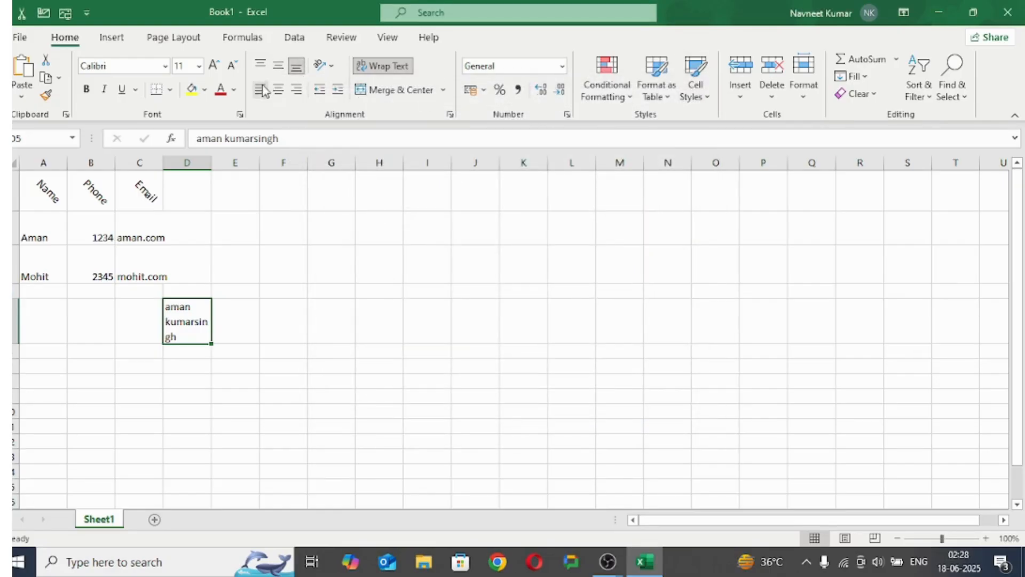
Step: Enter a sample name in H9, another name in H11 and 1234 in I11
left_click(96, 270)
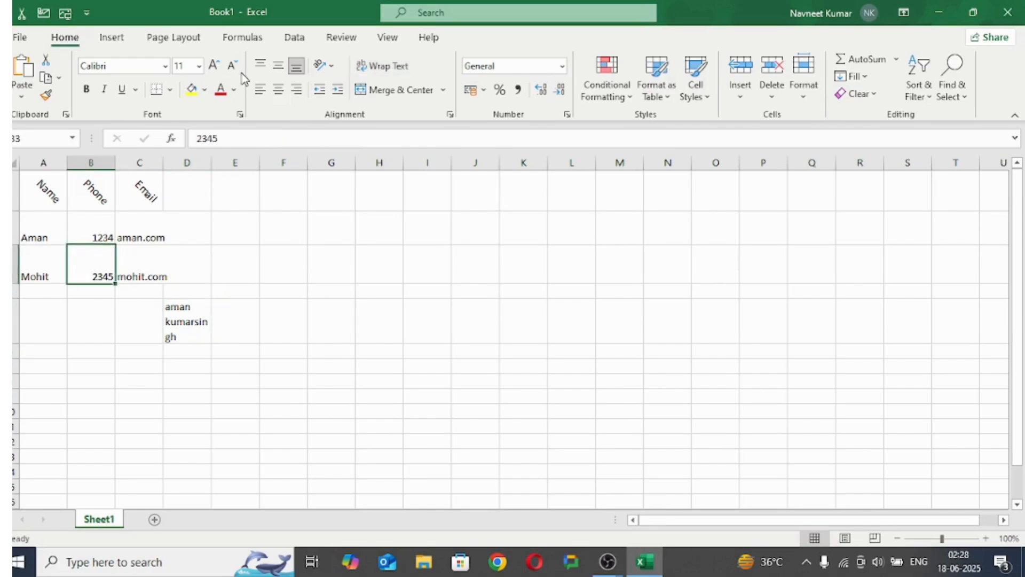
left_click(391, 395)
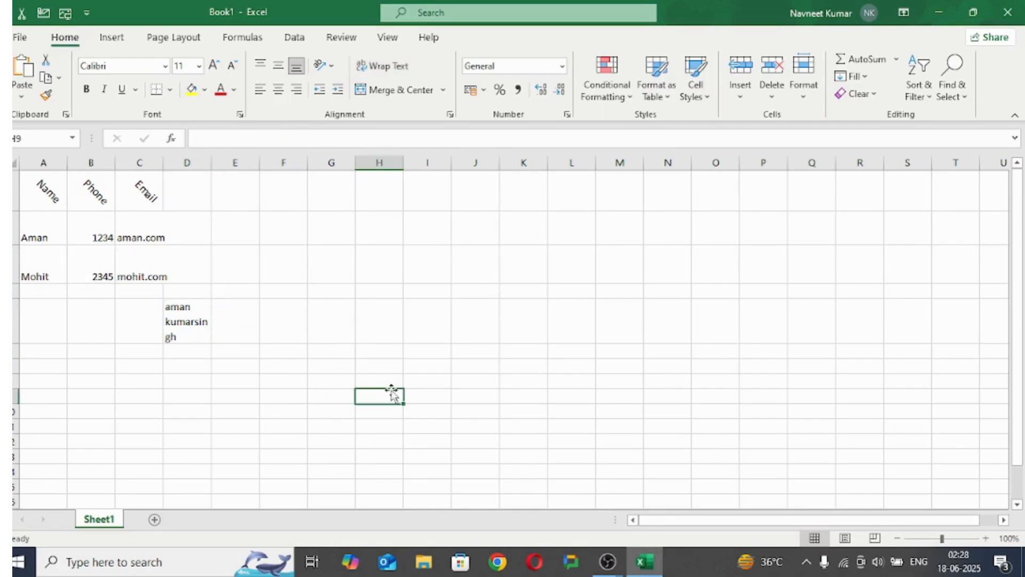
type("aman")
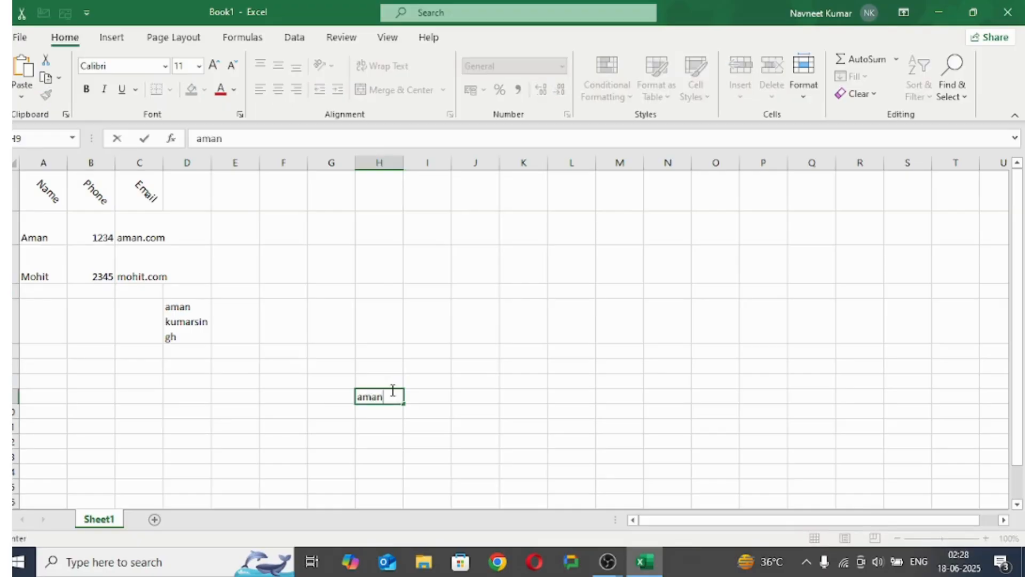
left_click(382, 427)
type("ankit")
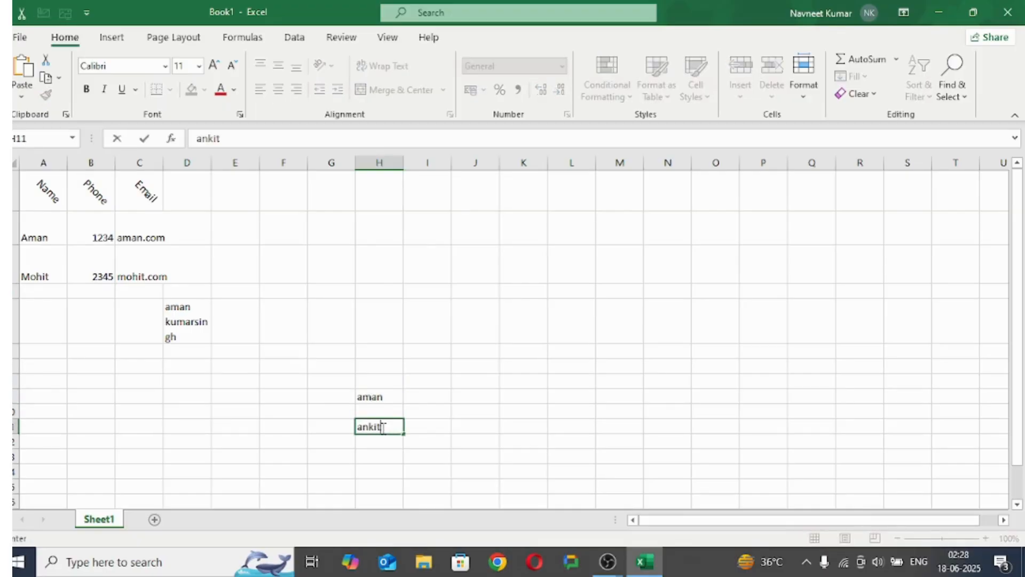
left_click(439, 426)
type("1")
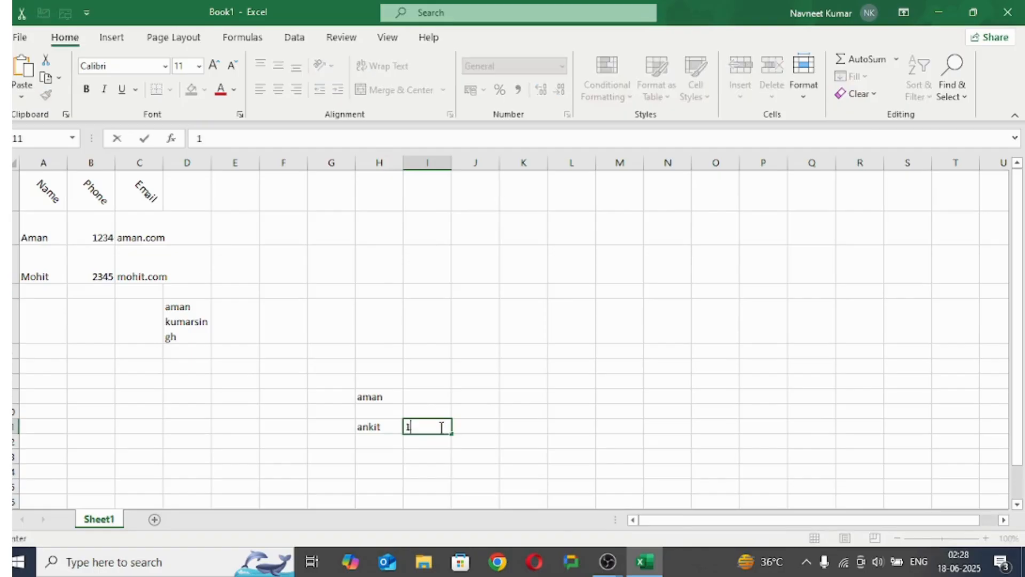
type("234")
left_click_drag(421, 400, 362, 402)
Step: Center the name in H9 horizontally, after briefly trying Align Left
left_click(362, 402)
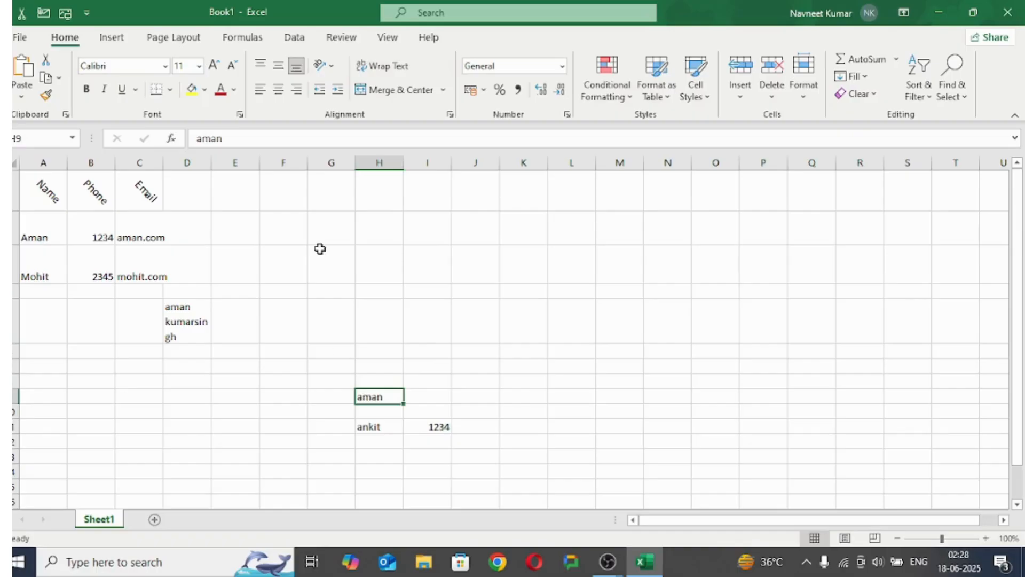
left_click(260, 92)
left_click(278, 90)
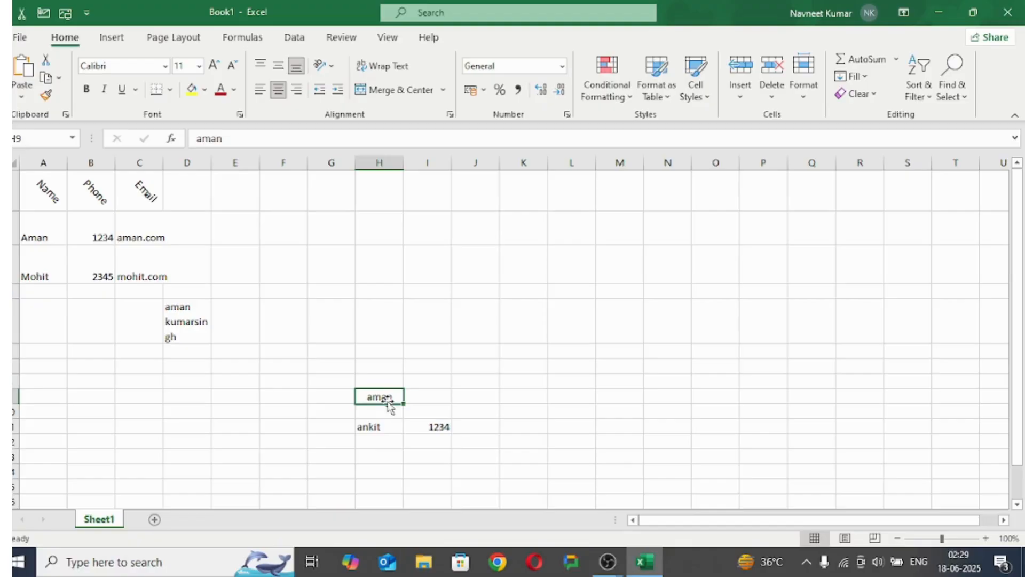
Step: Right-align the name in H9, and return H11's name to flush left after trying indents
left_click(298, 91)
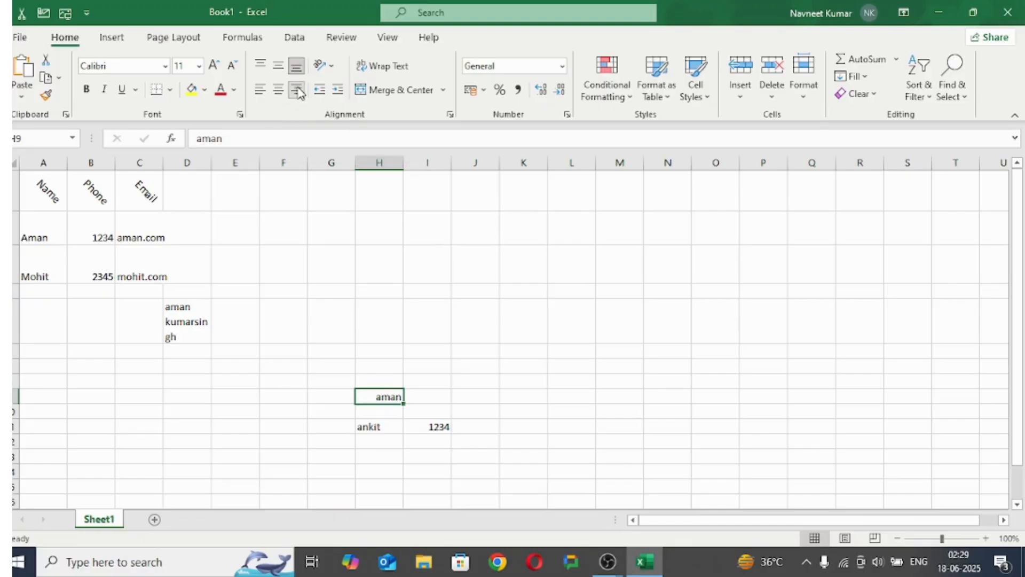
left_click(383, 426)
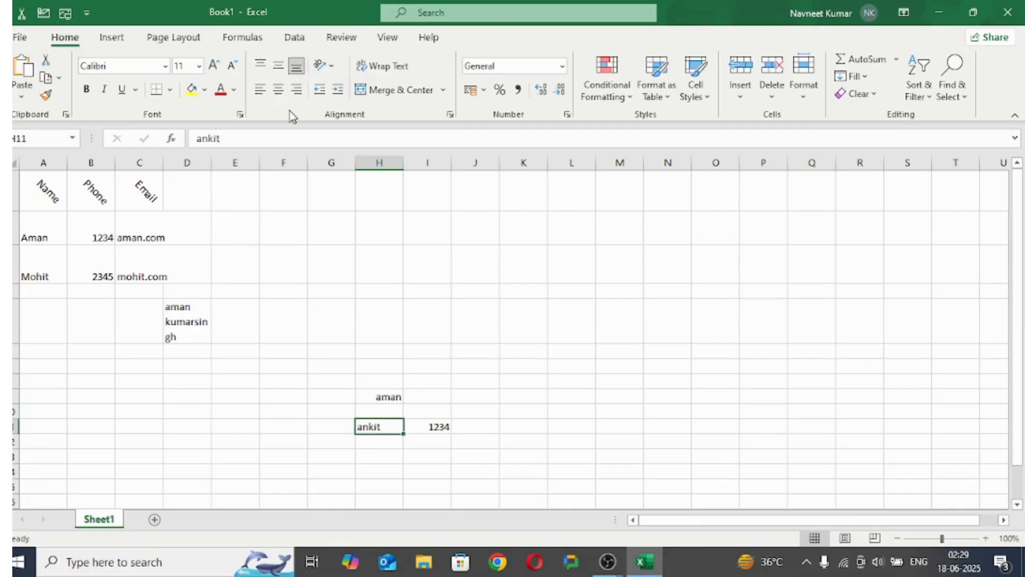
left_click(338, 91)
left_click(338, 91)
left_click(338, 91)
left_click(338, 90)
left_click(319, 91)
left_click(319, 91)
left_click(320, 91)
left_click(319, 91)
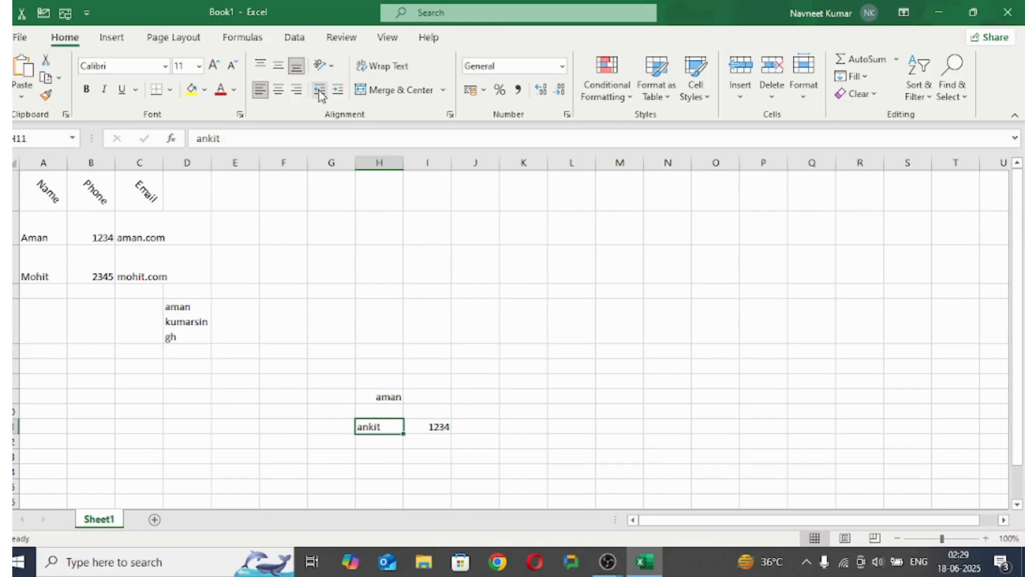
left_click(385, 396)
Step: Enter a three-word full name in J7 and turn on Wrap Text for the empty K7
left_click(472, 367)
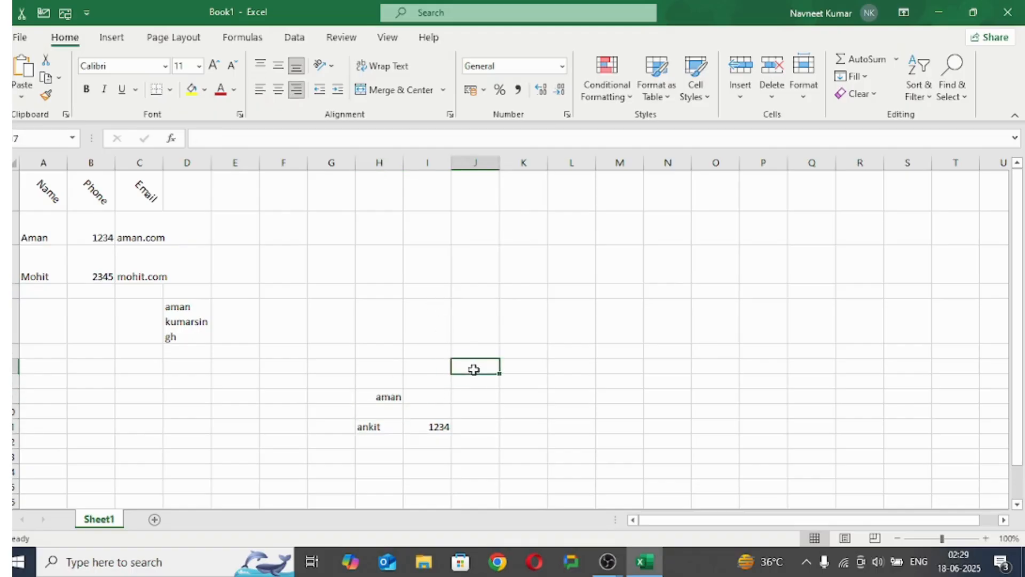
type("aman ku")
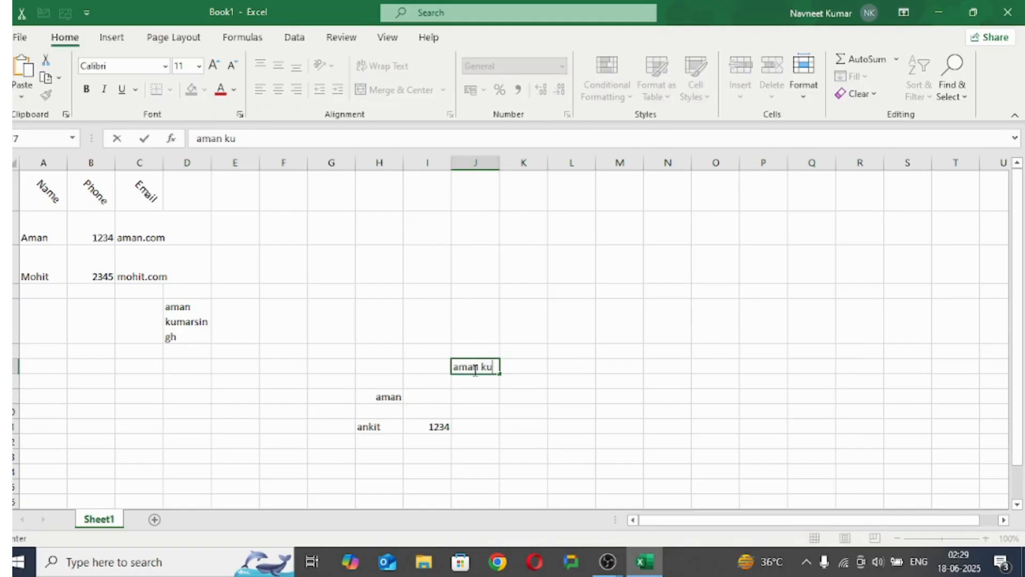
type("mar singh")
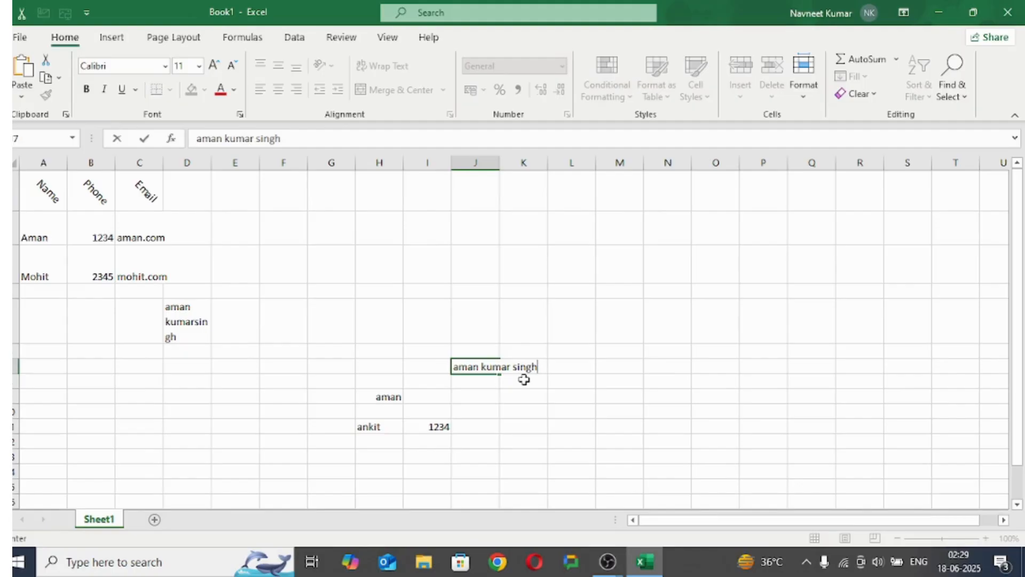
left_click(625, 353)
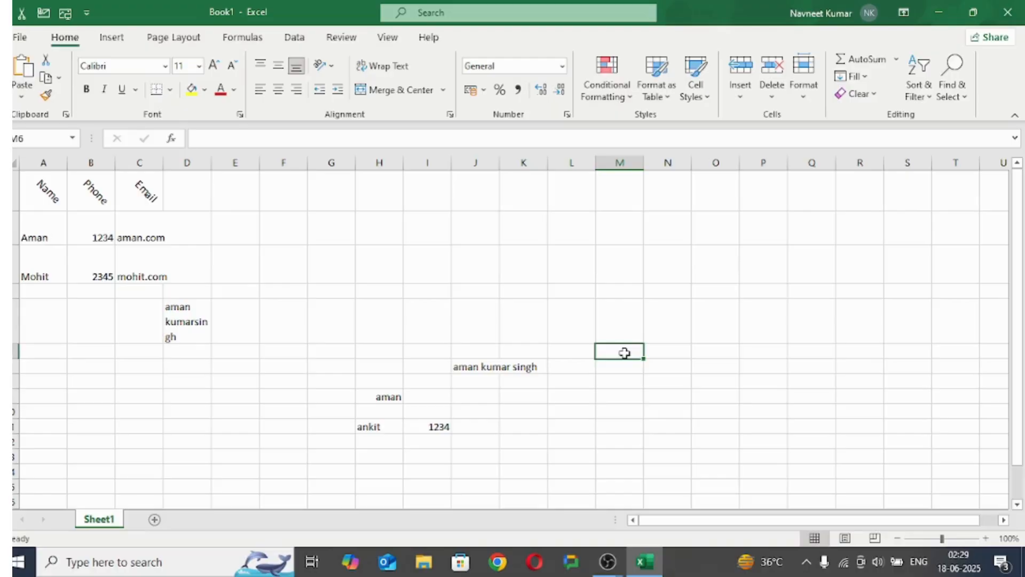
left_click(509, 366)
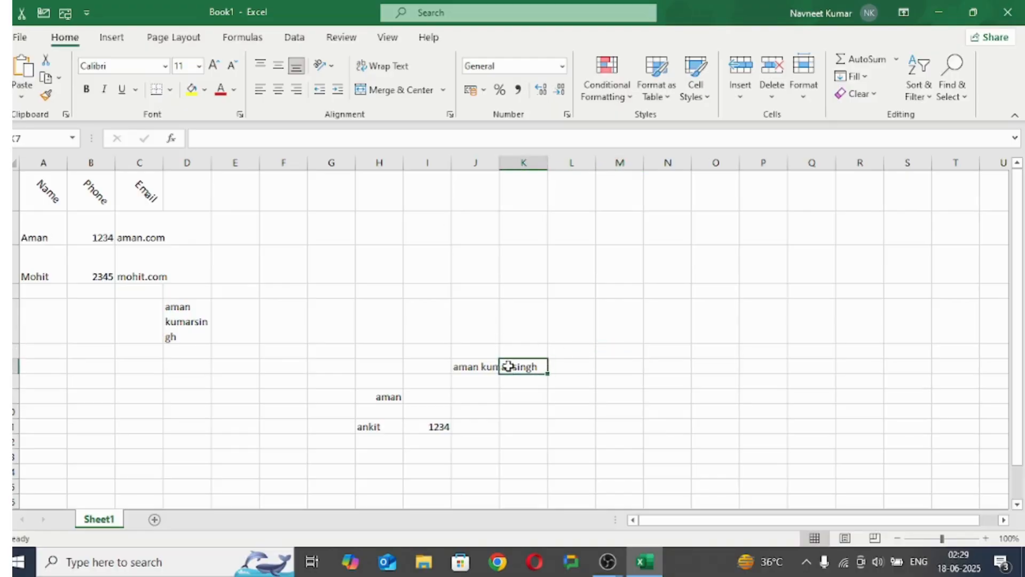
left_click(385, 67)
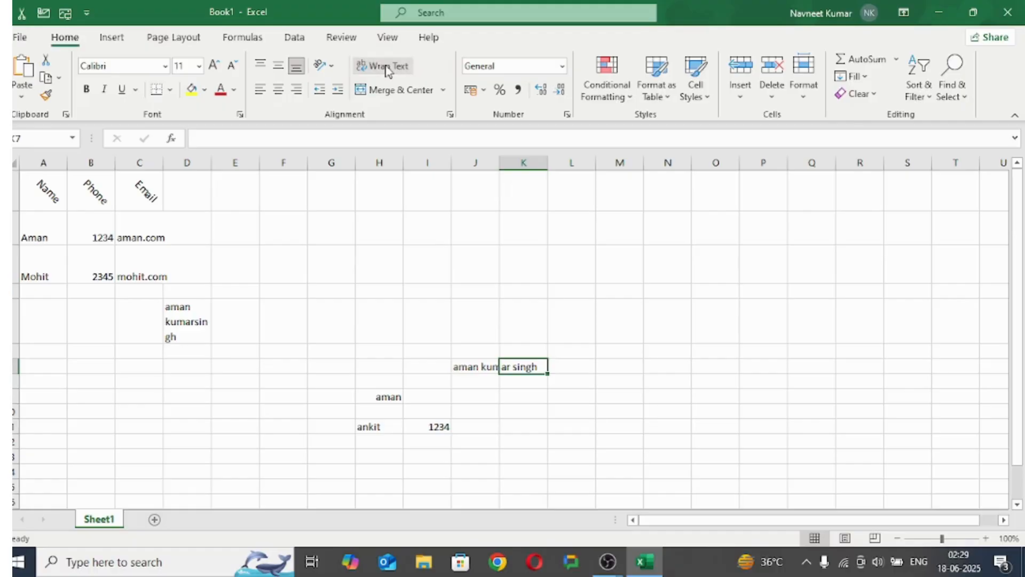
Step: Apply Wrap Text to J7:K7 so J7's full name shows on three lines
left_click_drag(459, 372, 519, 369)
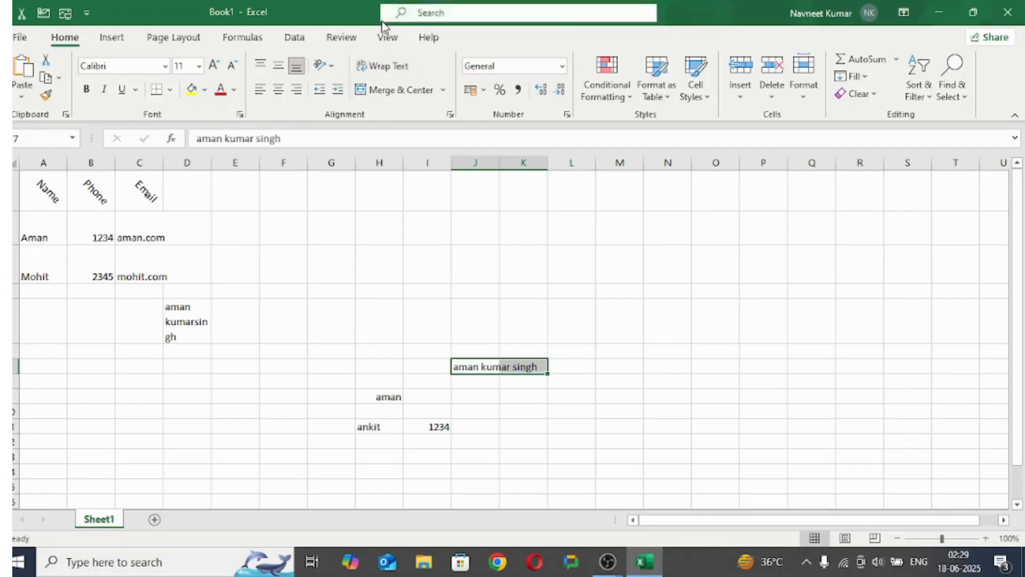
left_click(386, 67)
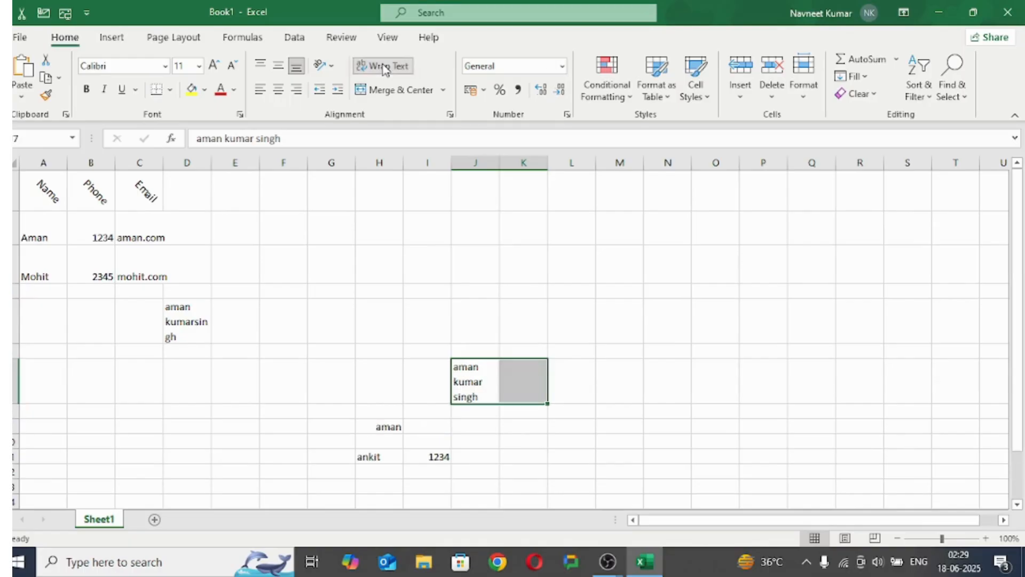
left_click(497, 369)
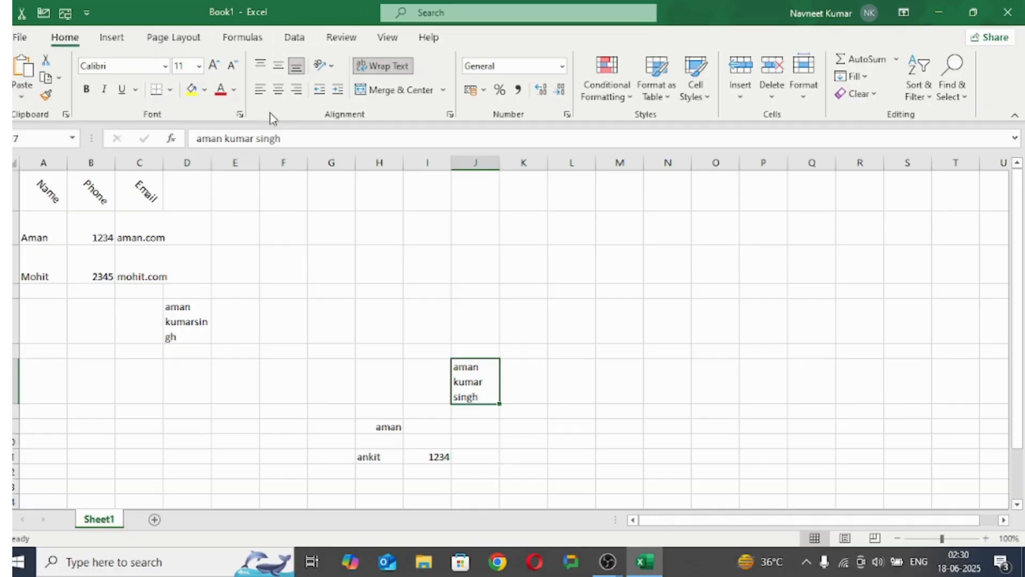
Step: Try top, middle and bottom vertical alignment on the email in C2, ending at bottom
left_click(261, 66)
left_click(147, 243)
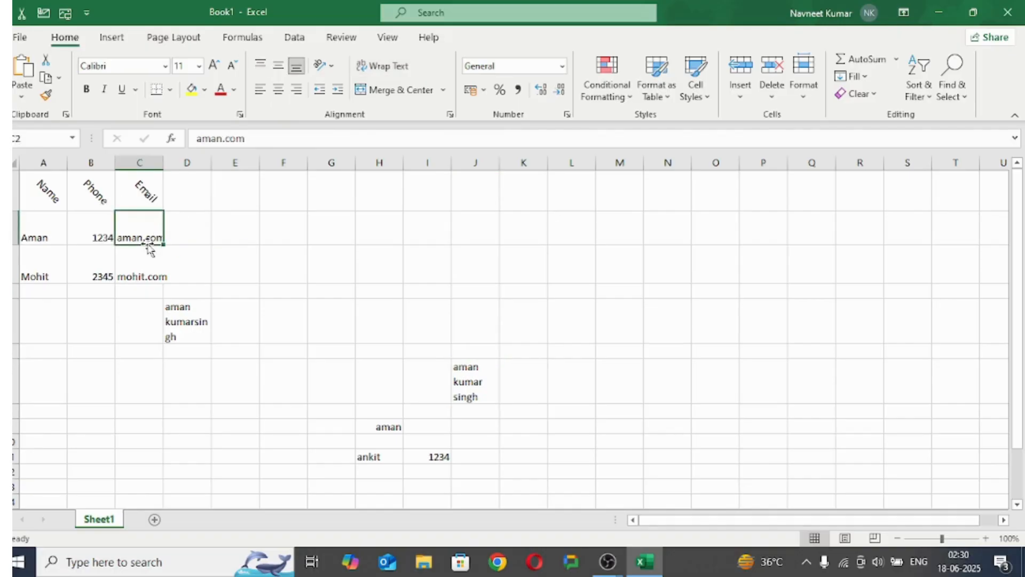
left_click(261, 67)
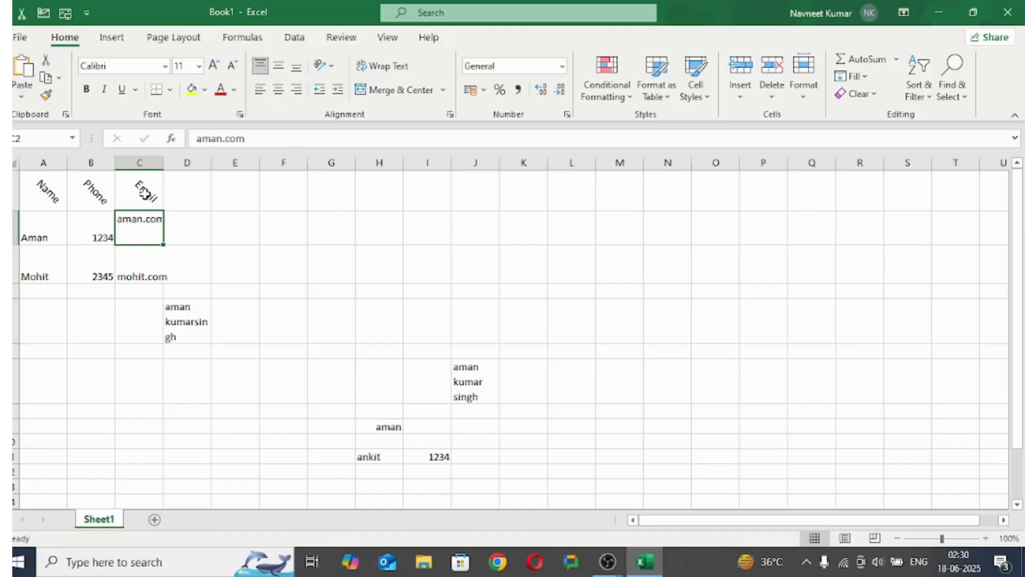
left_click(278, 65)
left_click(296, 67)
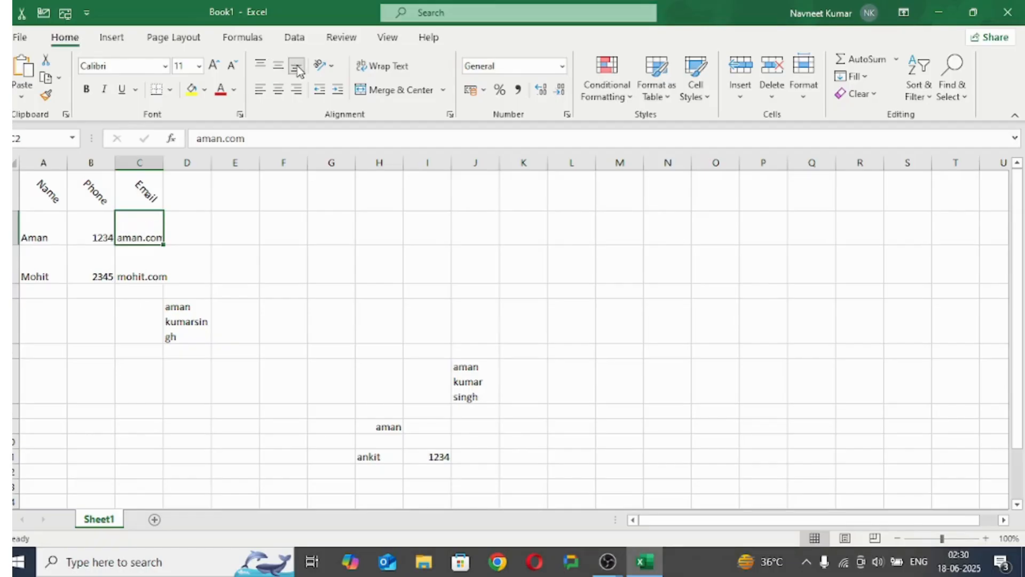
Step: Left-align the name in H9 after briefly centering it
left_click(386, 426)
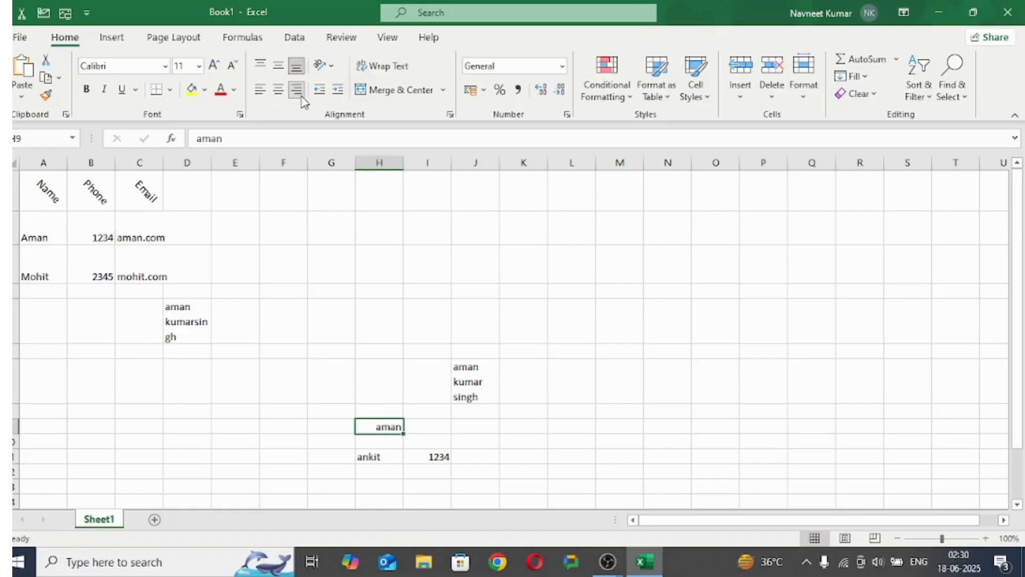
left_click(278, 90)
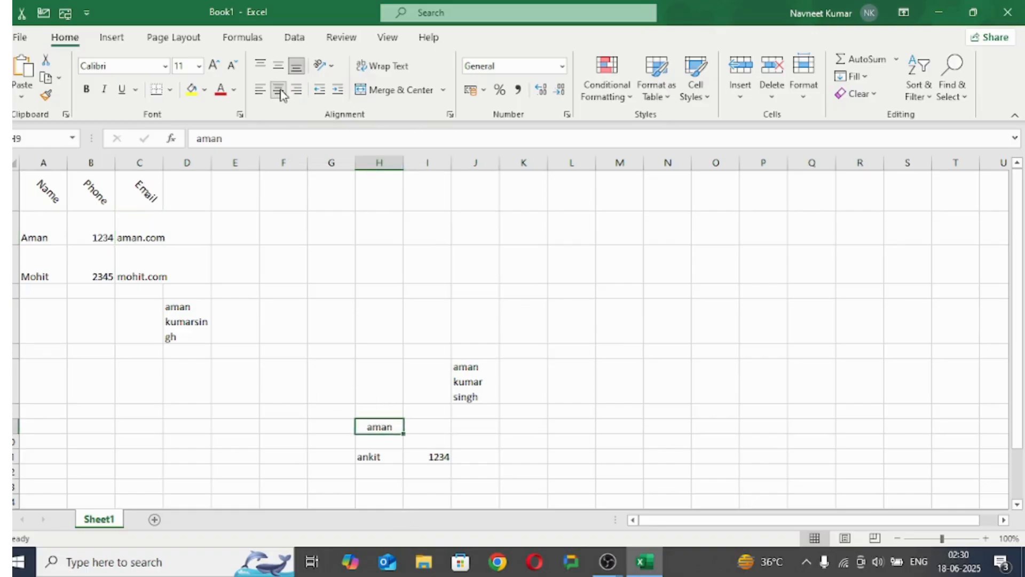
left_click(260, 90)
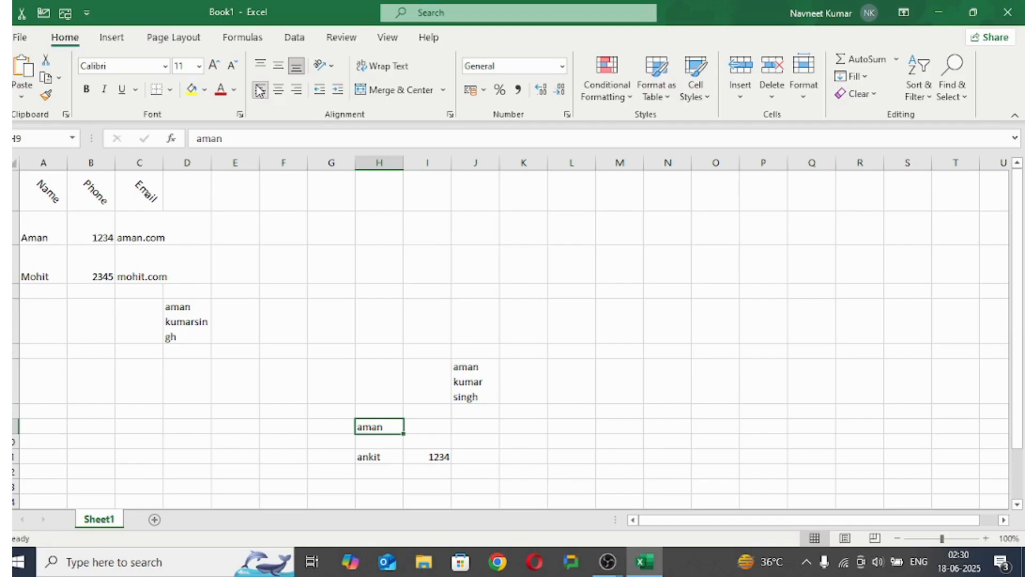
left_click(258, 90)
Step: Look at the Merge & Center options and close them without merging
left_click(445, 94)
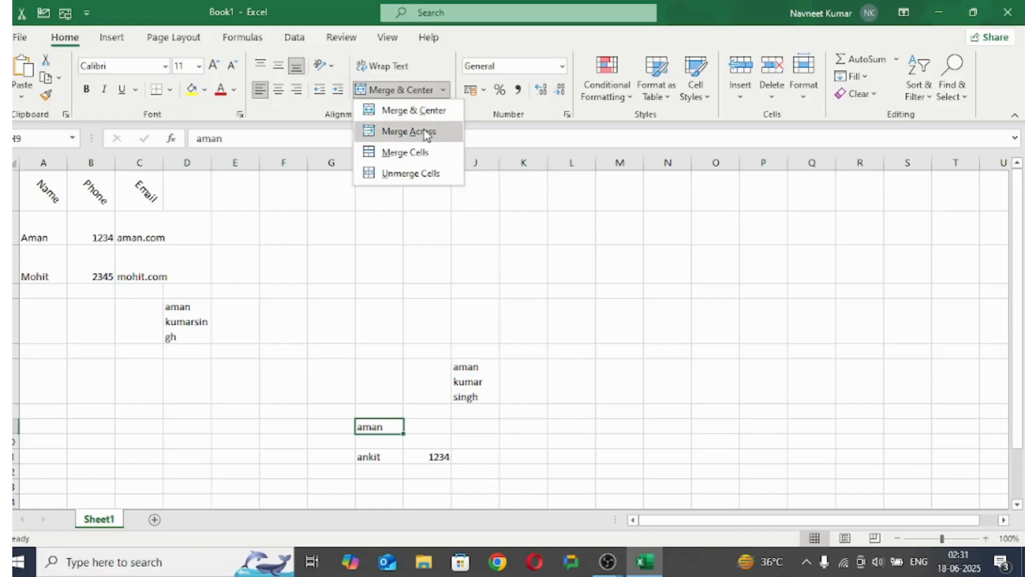
left_click(201, 301)
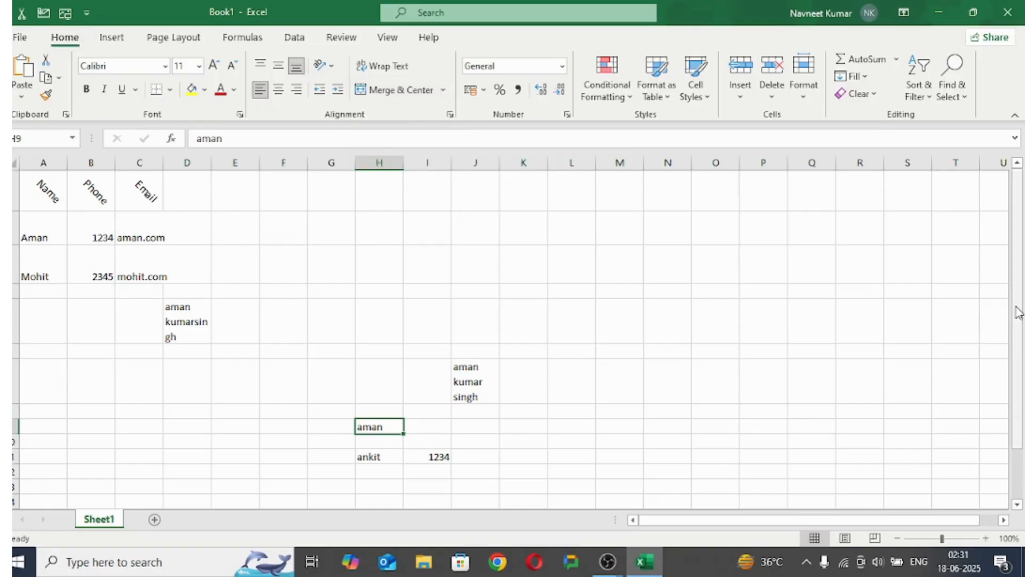
left_click_drag(1017, 312, 1017, 323)
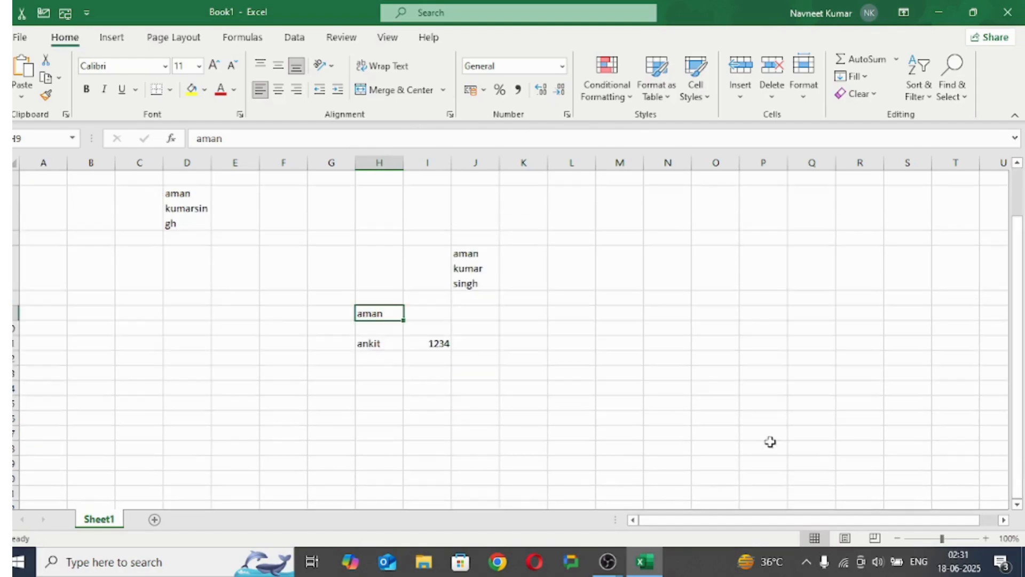
Step: Enter three sample first names across N13, O13 and P13
left_click(651, 373)
type("aman")
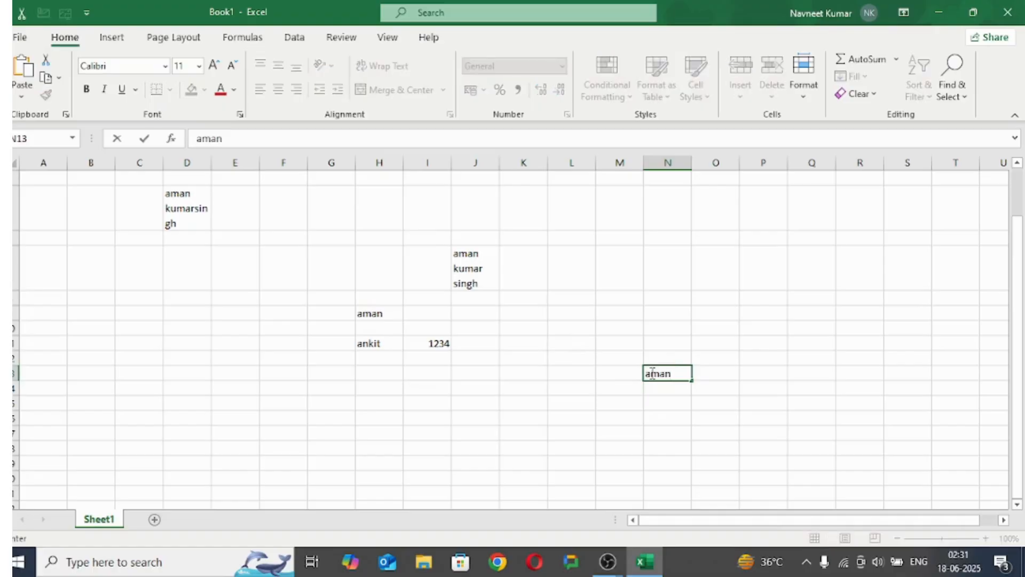
left_click(737, 373)
type("an")
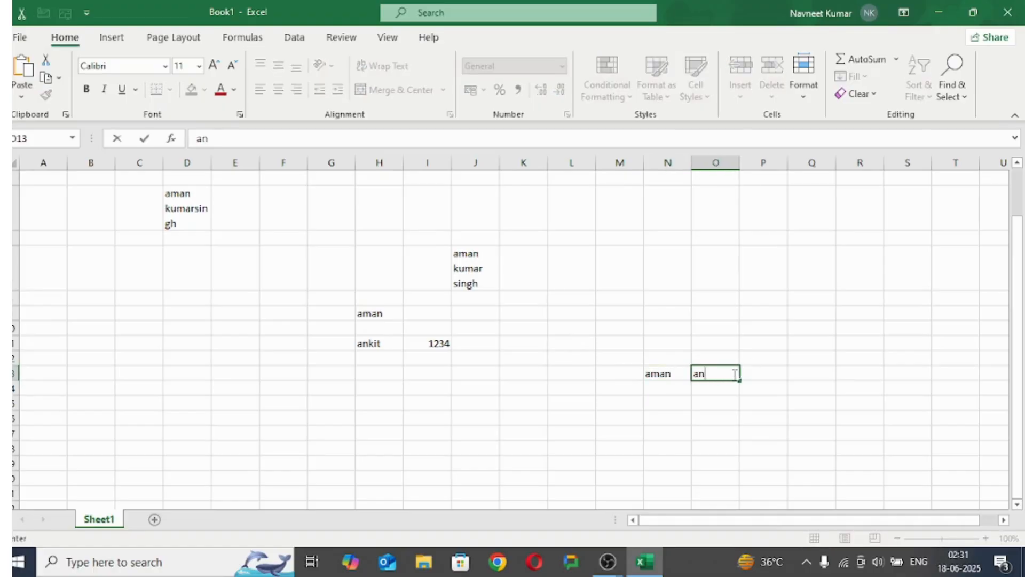
type("kiyt")
left_click(751, 372)
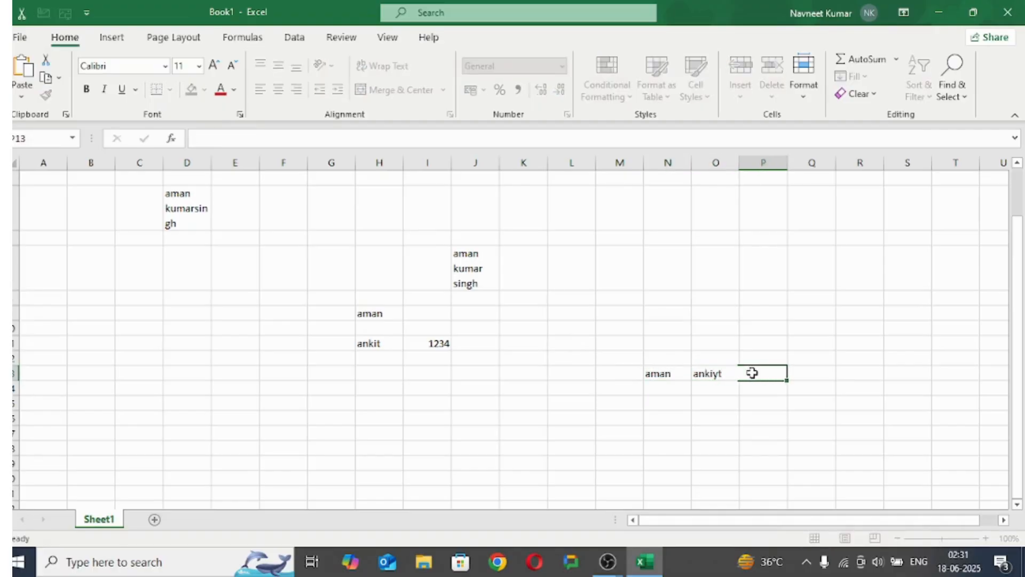
type("mohit")
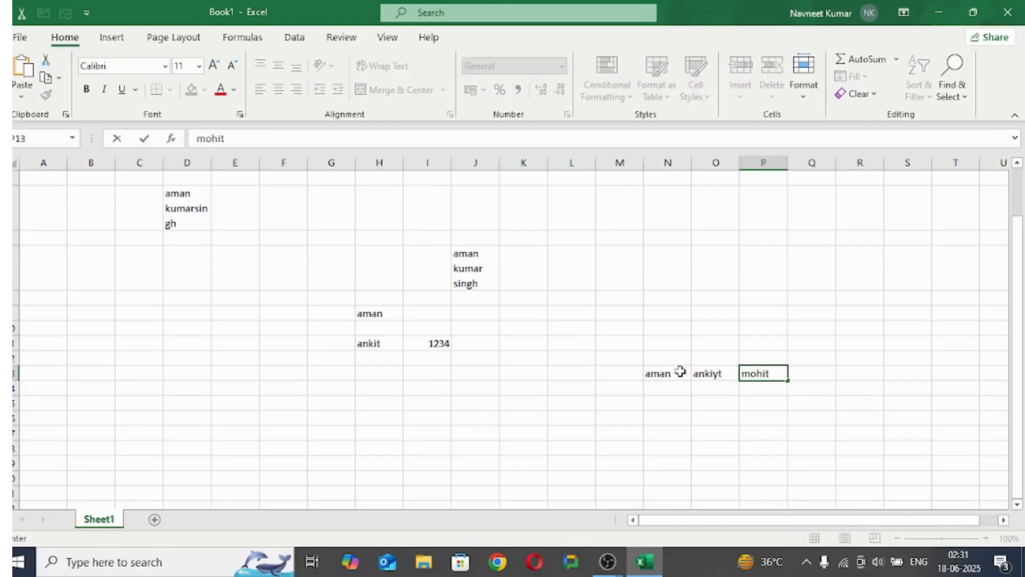
Step: Enter three more sample names across N14:P14 and select the block N13:P14
left_click(658, 389)
type("kumar")
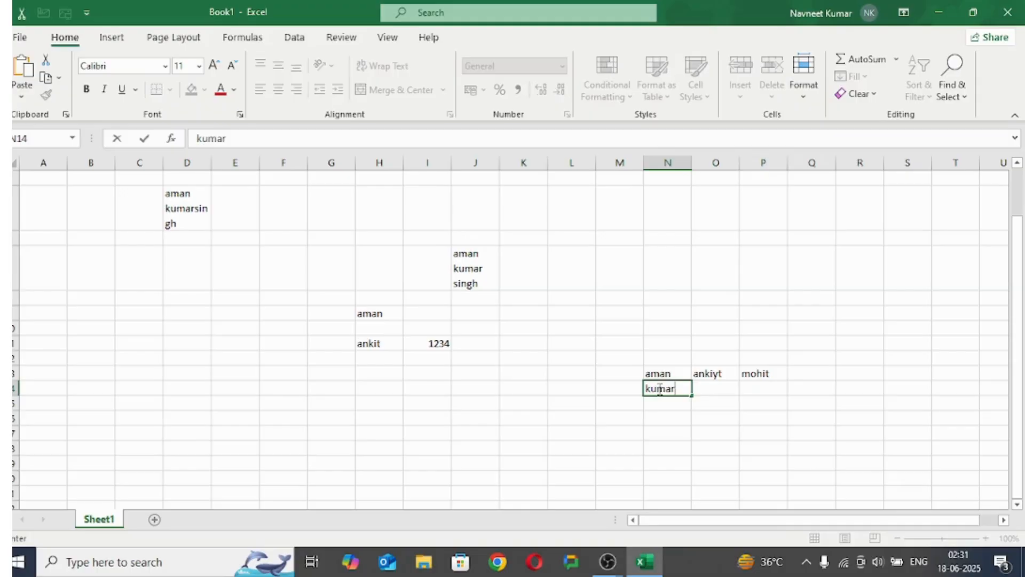
left_click(712, 390)
type("s")
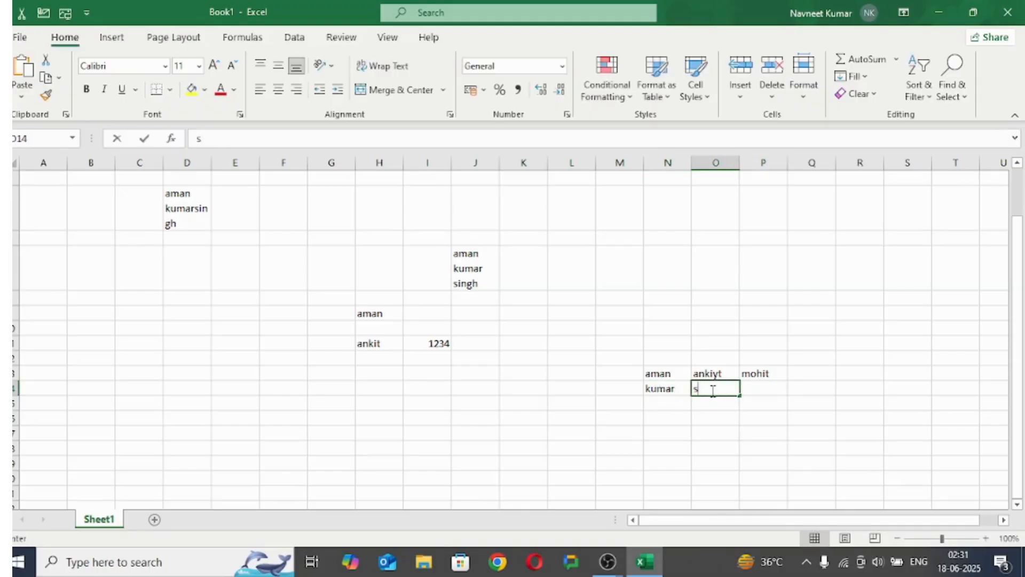
type("atyam")
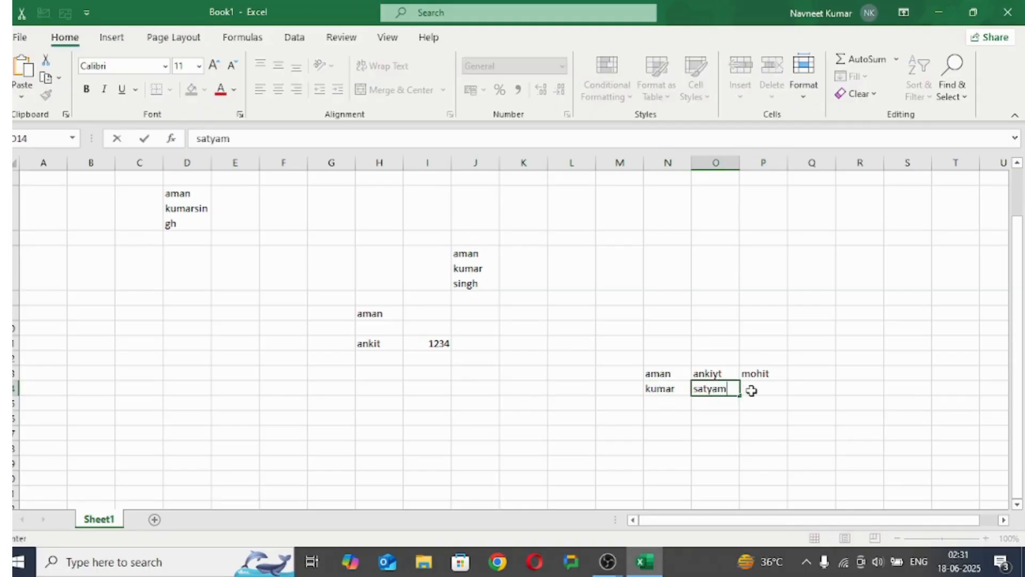
left_click(751, 390)
type("nav")
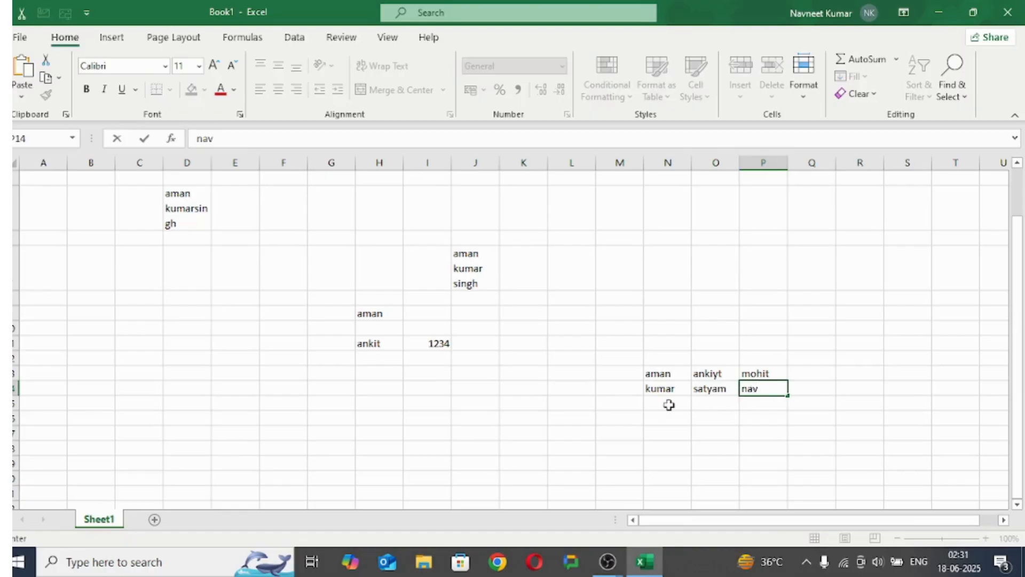
left_click_drag(657, 371, 774, 388)
Step: Apply Merge Across to N13:P14, accepting both warnings that discard the extra values
left_click(442, 91)
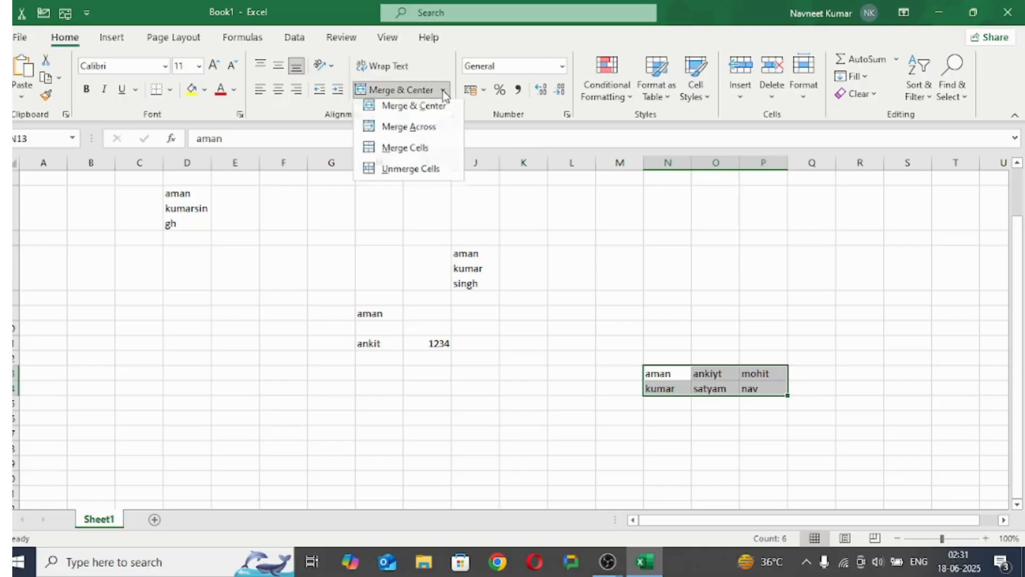
left_click(420, 131)
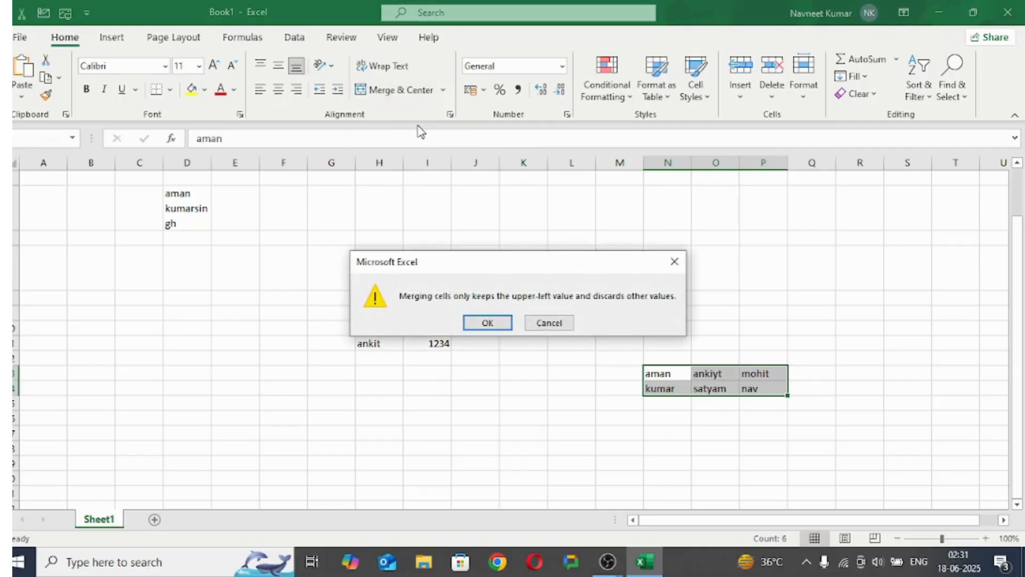
left_click(490, 323)
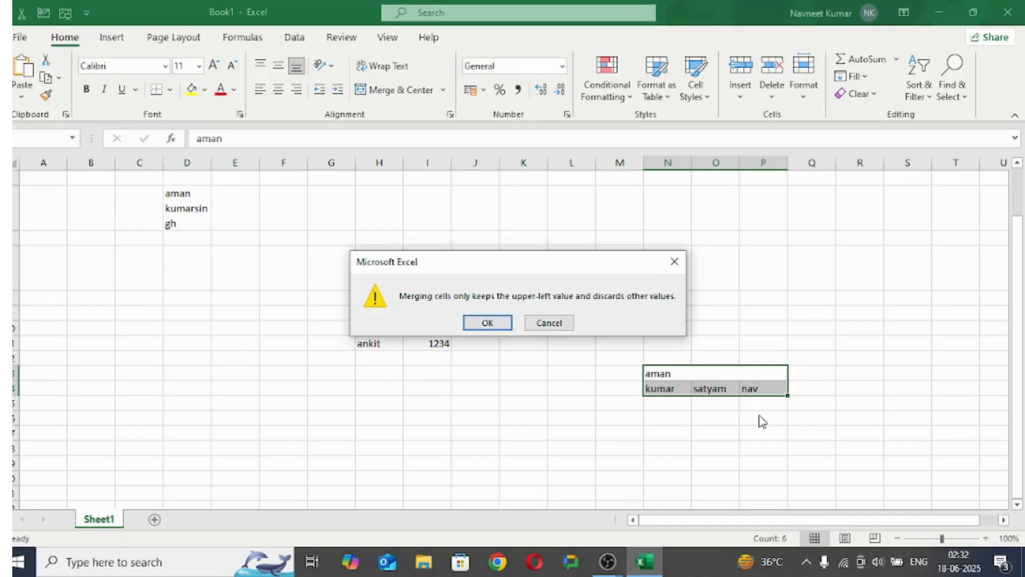
left_click(486, 323)
left_click(751, 389)
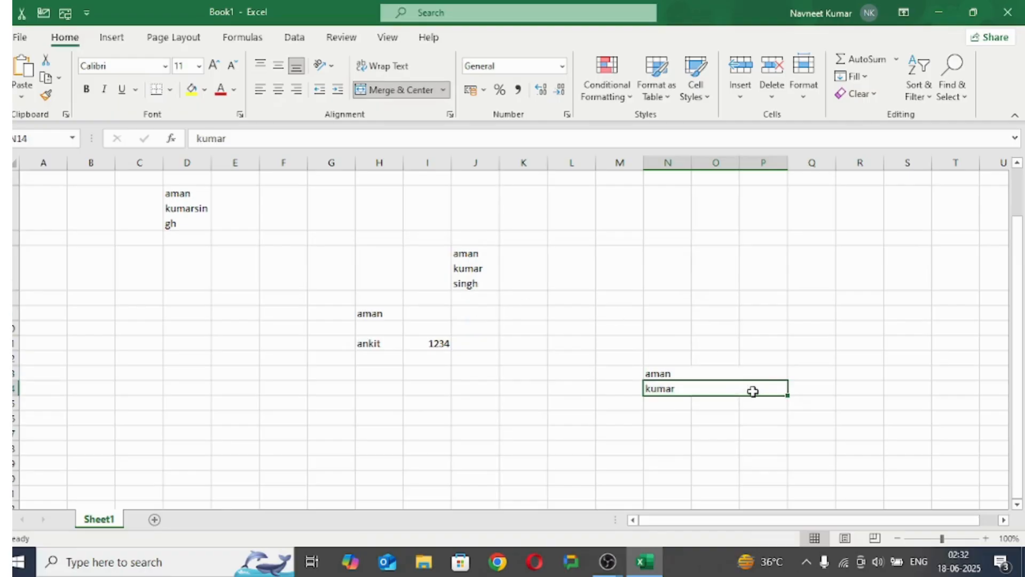
Step: Unmerge the merged rows N13:P13 and N14:P14 back into separate cells
left_click(732, 373)
left_click(681, 389)
left_click(662, 372)
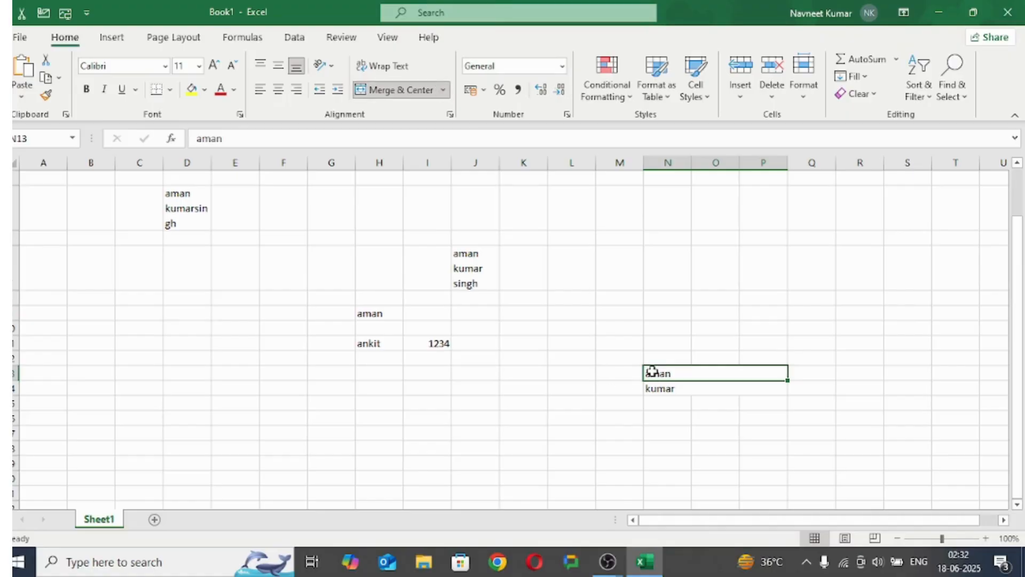
left_click_drag(652, 371, 755, 392)
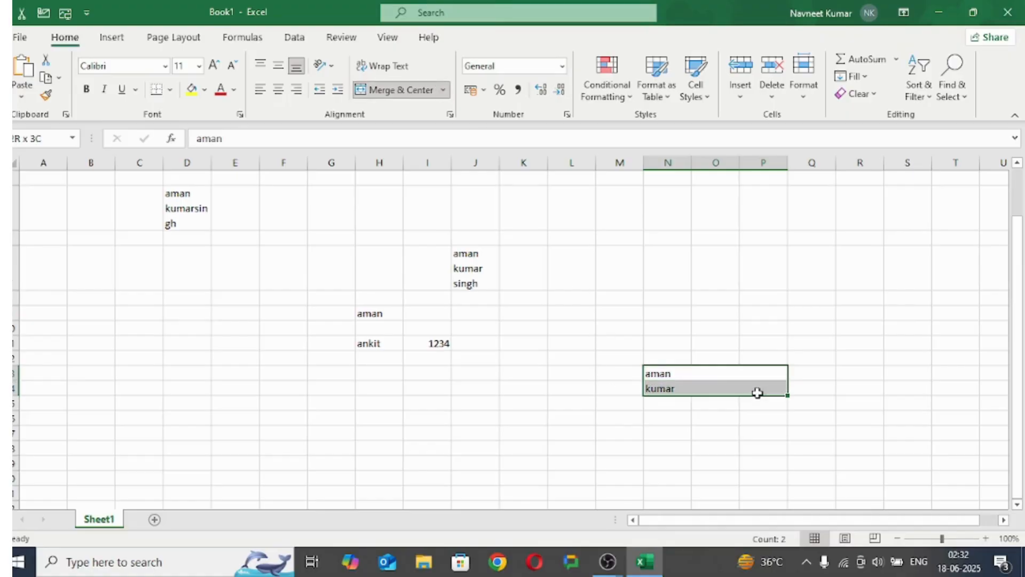
left_click(447, 90)
left_click(389, 172)
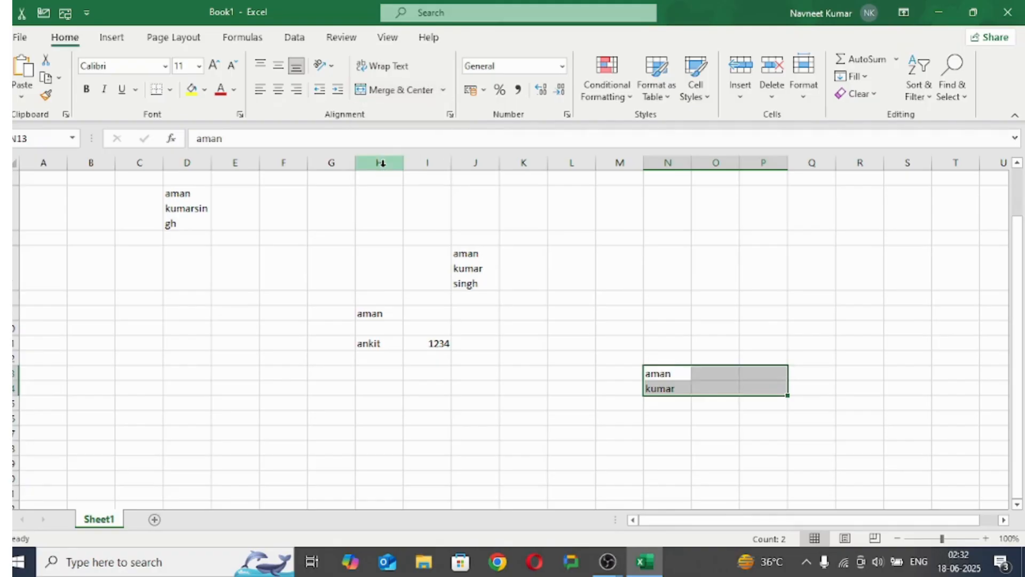
left_click(730, 403)
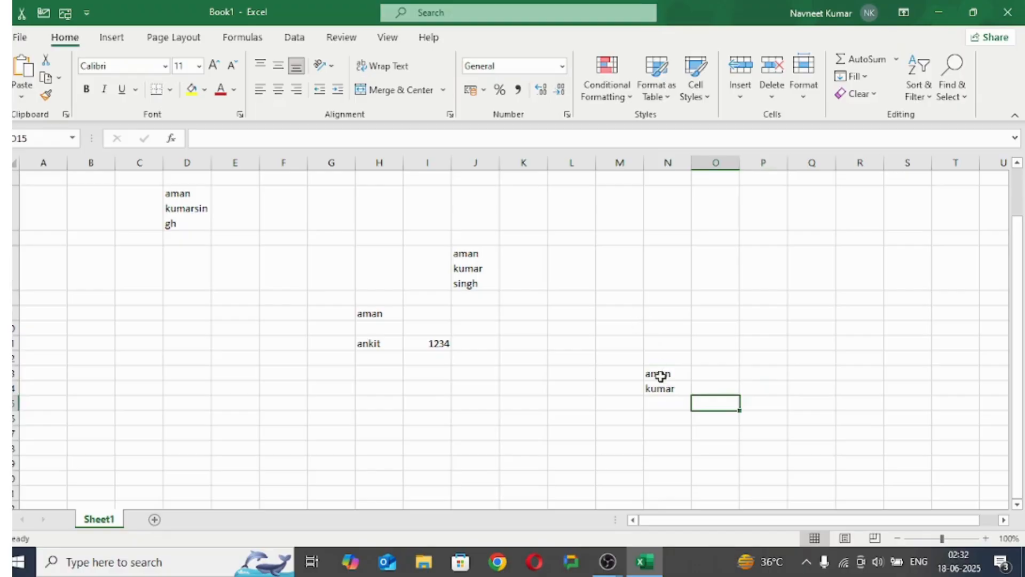